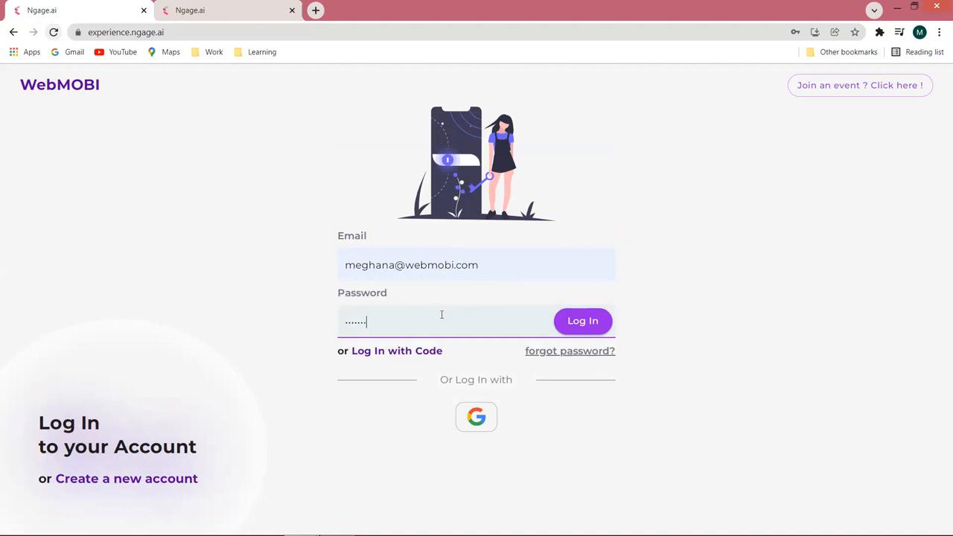
- Log in to the account and look over the form for scheduling a new event, leaving it without scheduling anything
{"action": "left_click", "coordinate": [597, 319]}
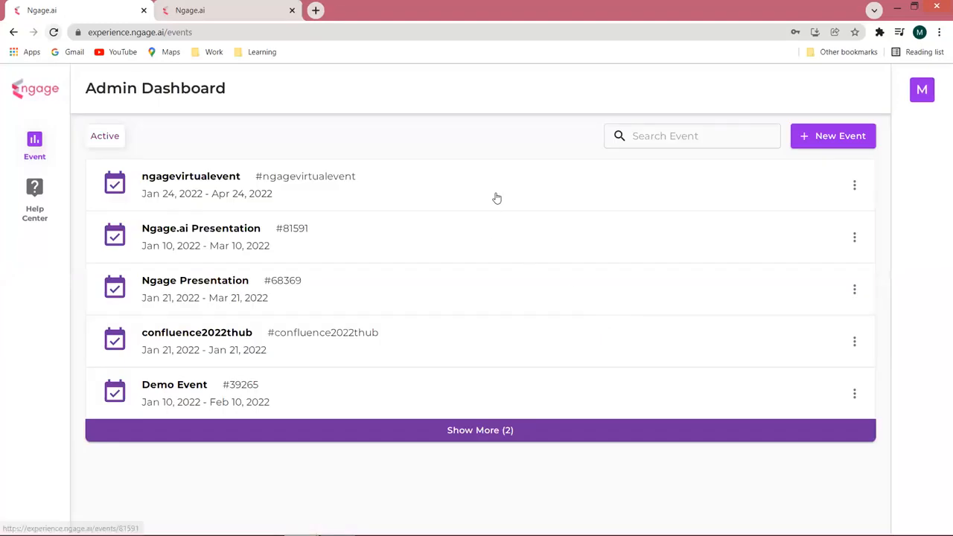
{"action": "left_click", "coordinate": [835, 141]}
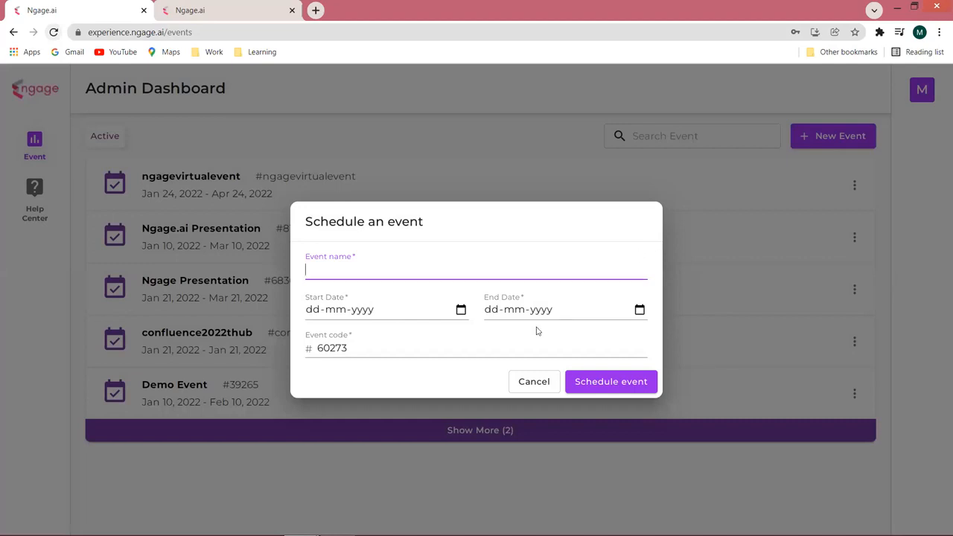
{"action": "left_click", "coordinate": [540, 383]}
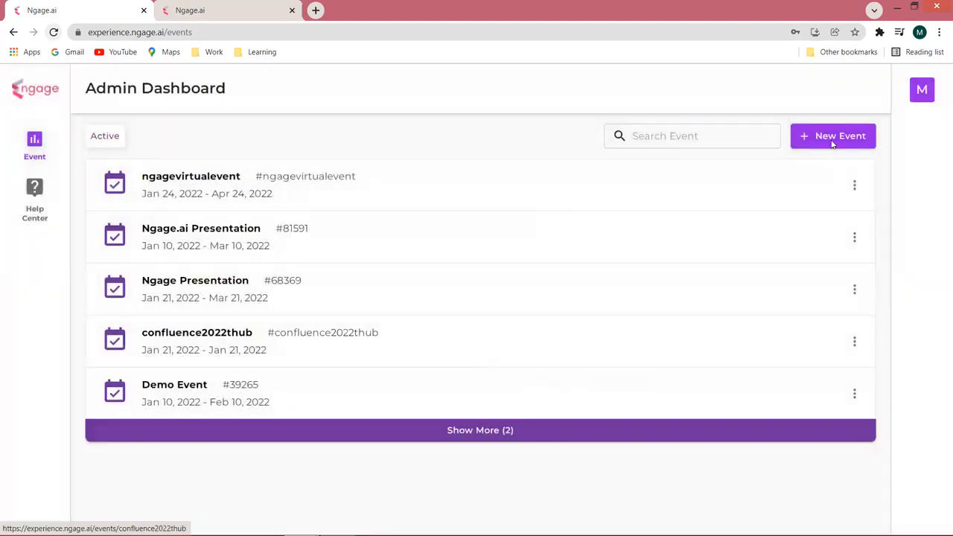
- Open the Ngage.ai Presentation event and review the Live Streaming platforms offered in its feature settings
{"action": "left_click", "coordinate": [227, 231]}
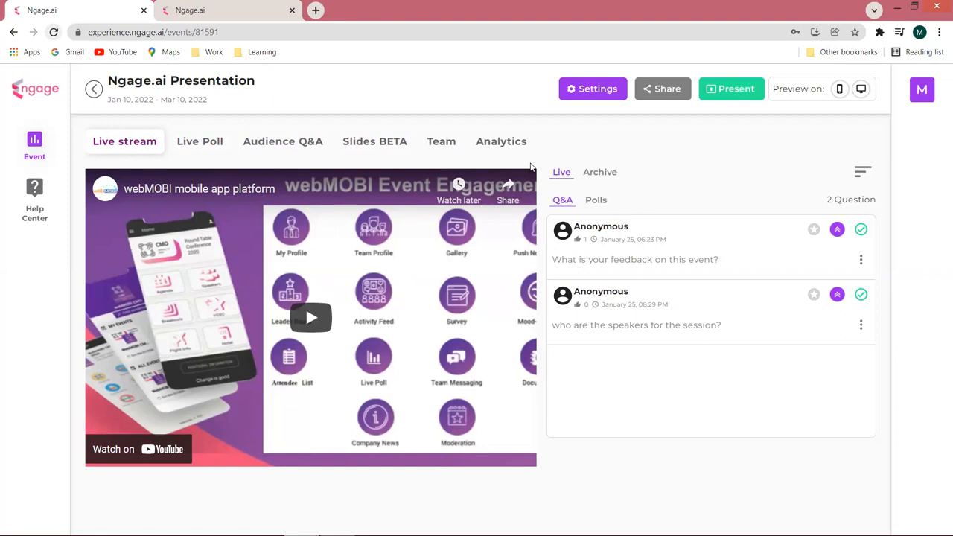
{"action": "left_click", "coordinate": [585, 96]}
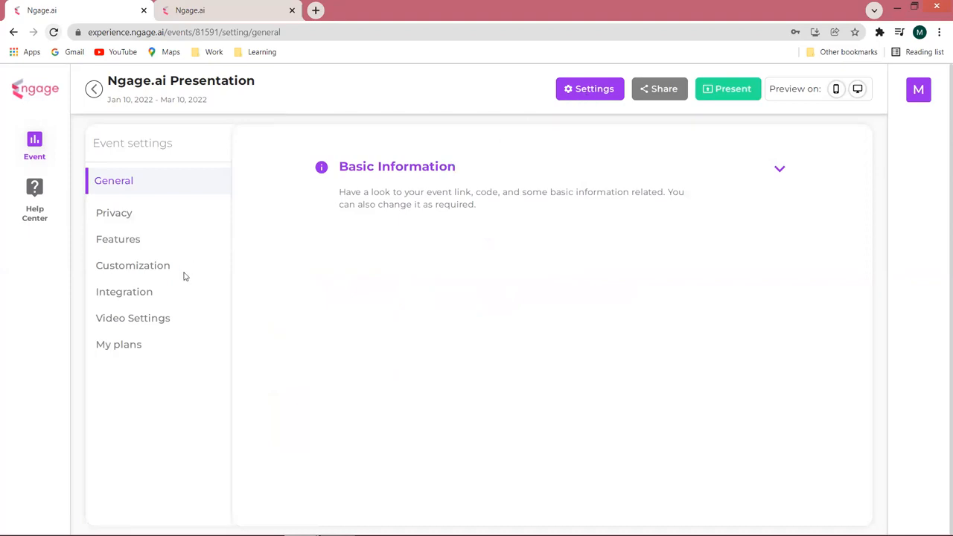
{"action": "left_click", "coordinate": [131, 246]}
{"action": "left_click", "coordinate": [404, 397]}
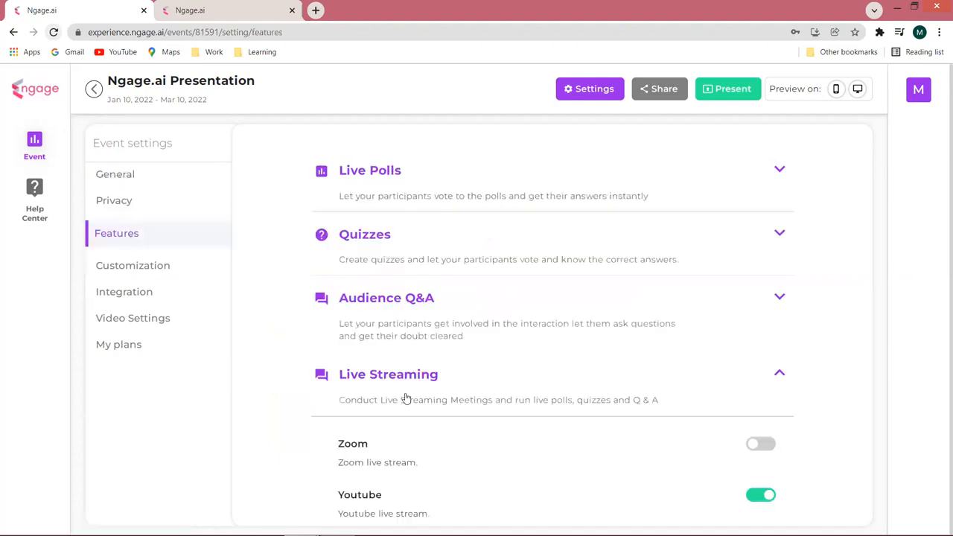
{"action": "scroll", "coordinate": [406, 398], "scroll_direction": "down", "scroll_amount": 1}
{"action": "scroll", "coordinate": [407, 398], "scroll_direction": "down", "scroll_amount": 2}
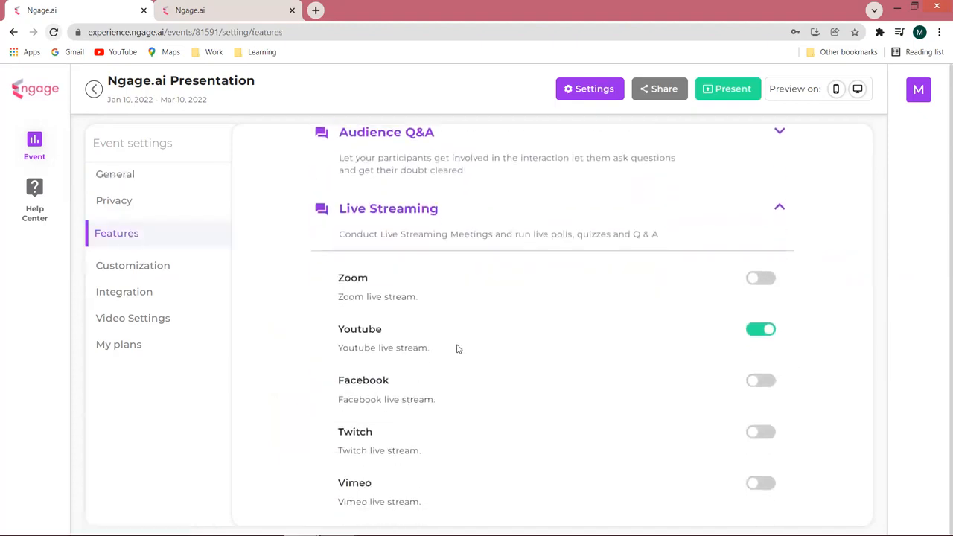
{"action": "scroll", "coordinate": [457, 349], "scroll_direction": "down", "scroll_amount": 1}
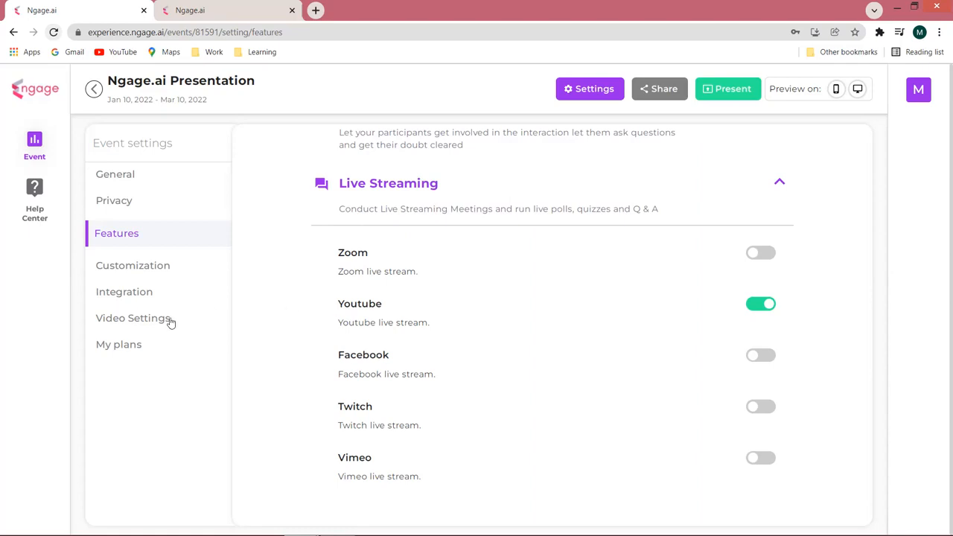
{"action": "left_click", "coordinate": [132, 318]}
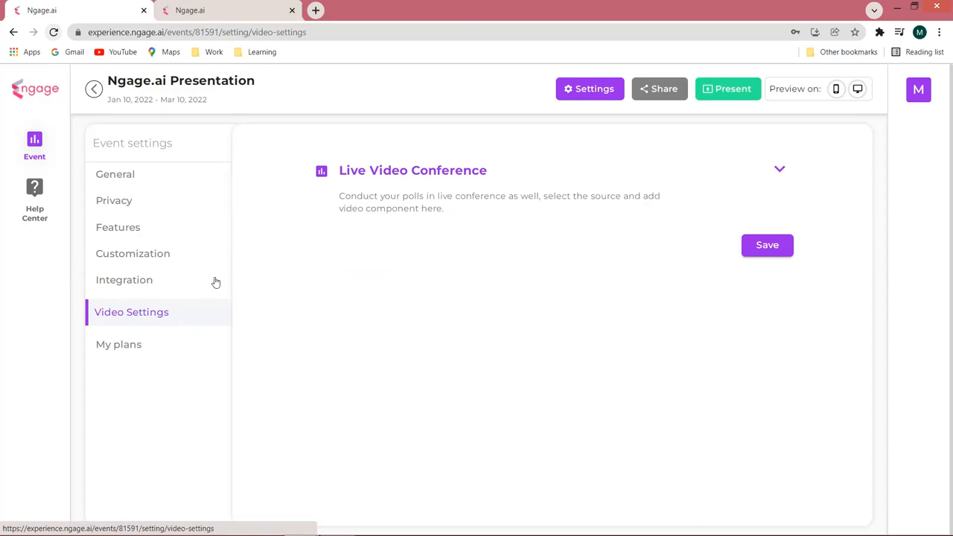
{"action": "left_click", "coordinate": [780, 172]}
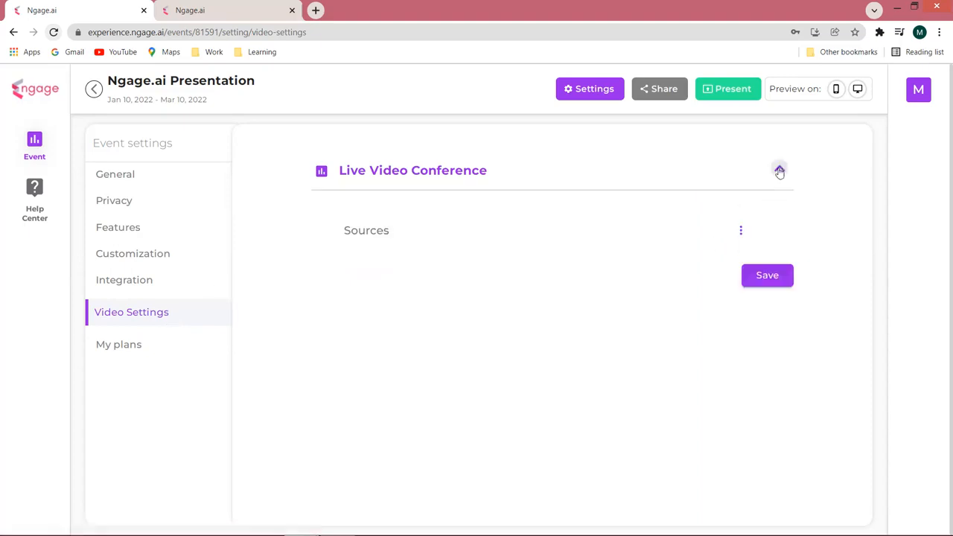
{"action": "left_click", "coordinate": [746, 234]}
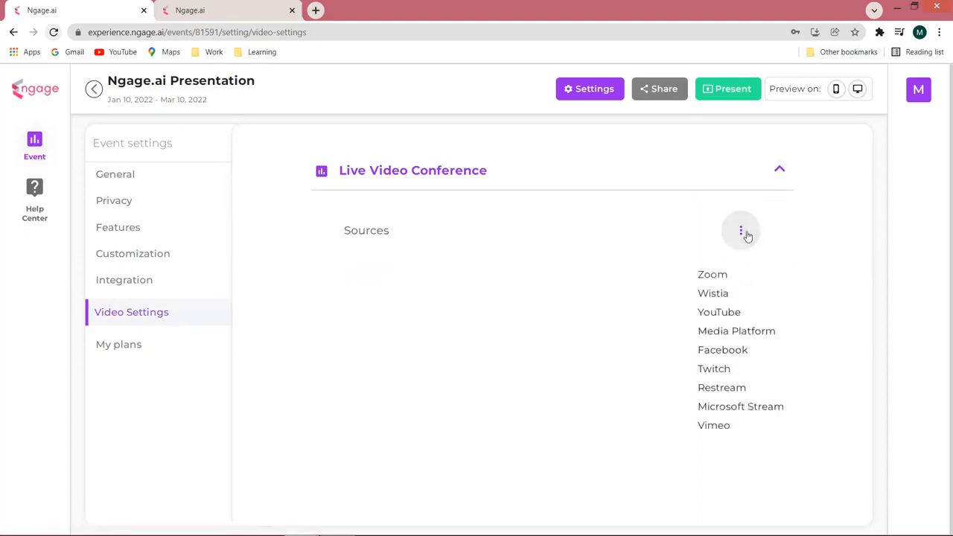
{"action": "left_click", "coordinate": [734, 313]}
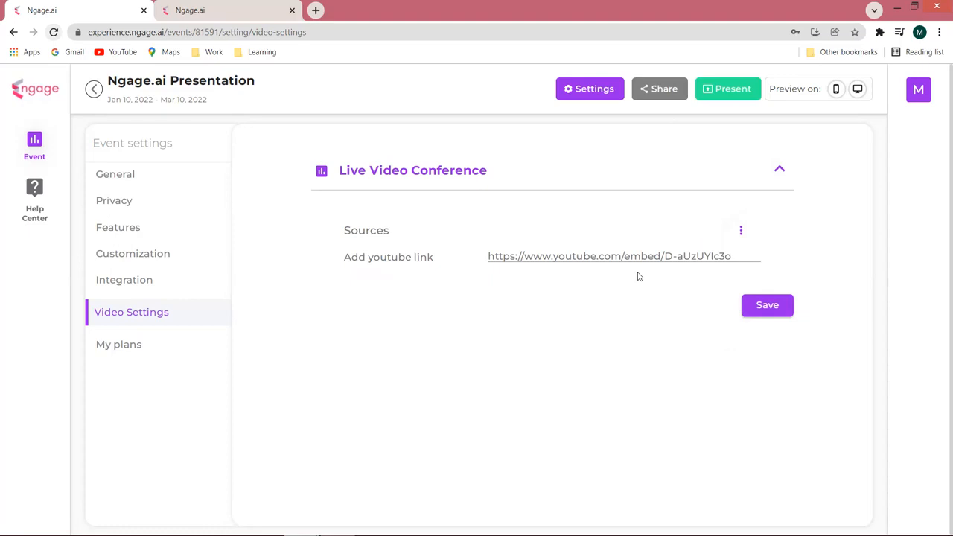
{"action": "left_click", "coordinate": [757, 307]}
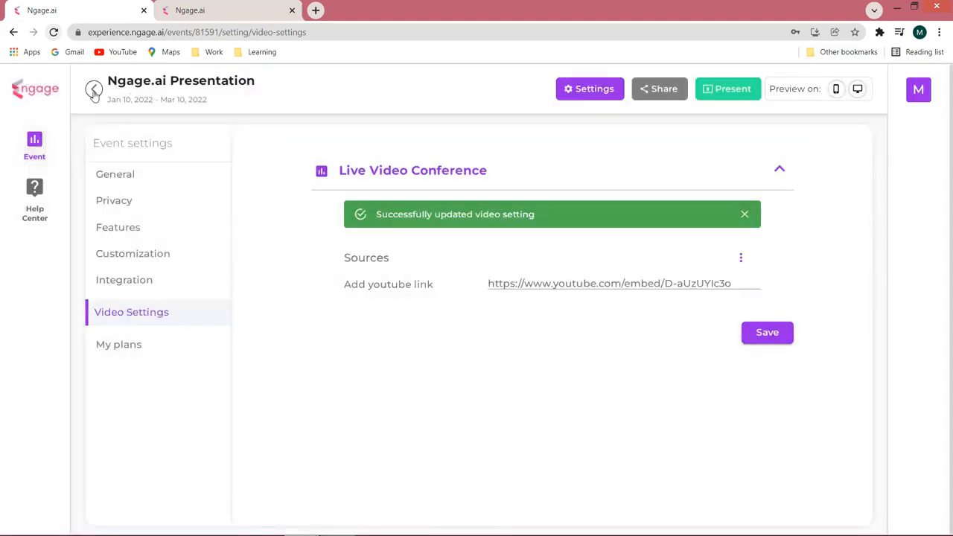
- Return to the event's live stream page and view its live Polls and Q&A lists
{"action": "left_click", "coordinate": [94, 90]}
{"action": "left_click", "coordinate": [94, 89]}
{"action": "left_click", "coordinate": [94, 89]}
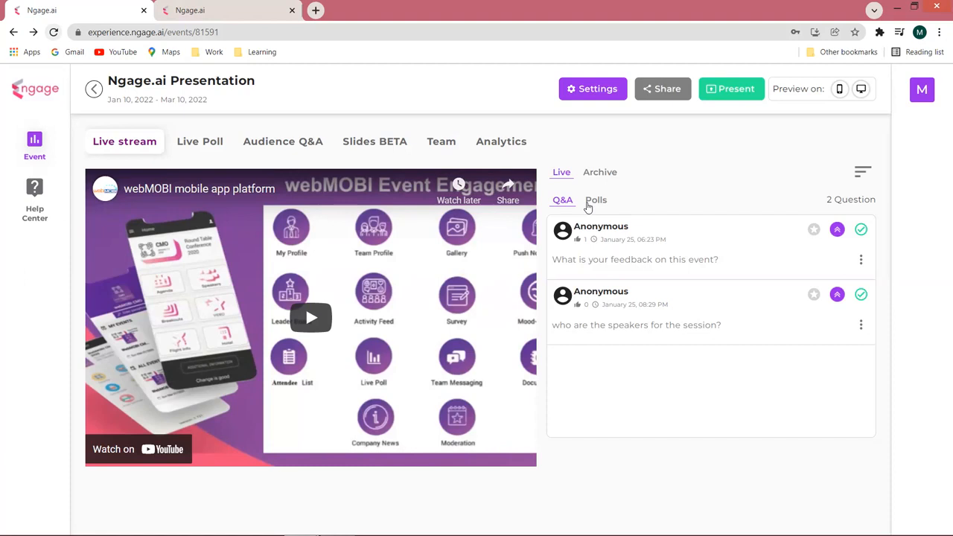
{"action": "left_click", "coordinate": [588, 202]}
{"action": "left_click", "coordinate": [566, 204]}
- Preview the multiple choice poll form with correct-answer marking, discard it, and start the existing "What would you like to see in Roadmap?" poll
{"action": "left_click", "coordinate": [230, 151]}
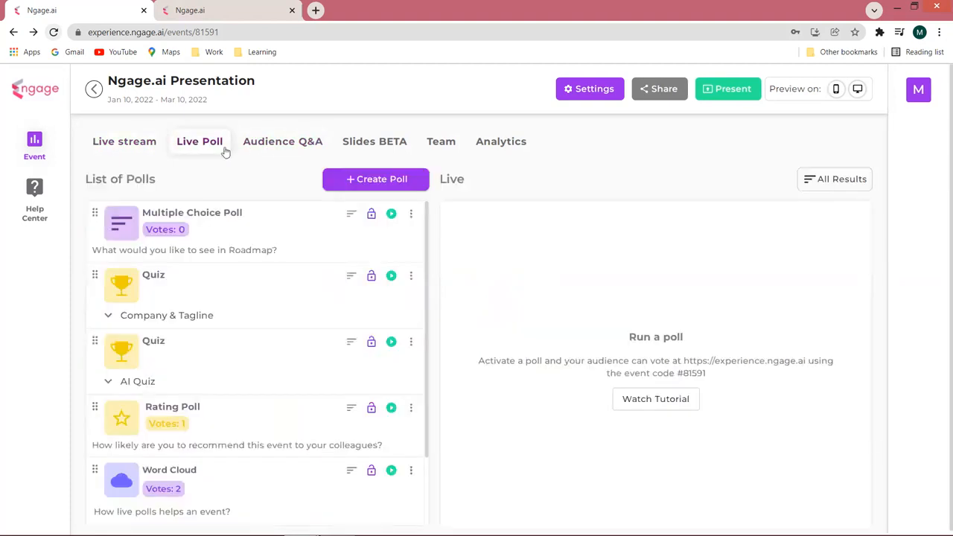
{"action": "left_click", "coordinate": [392, 179]}
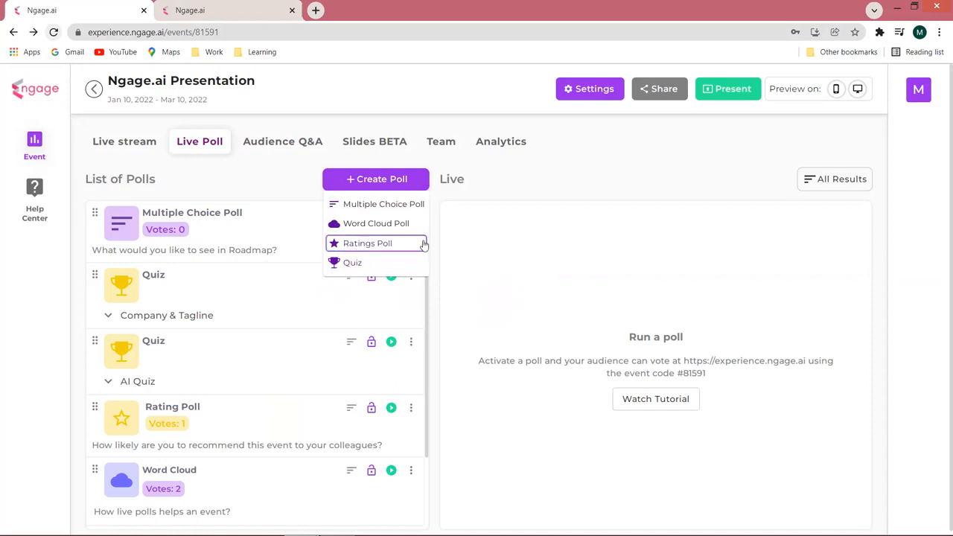
{"action": "left_click", "coordinate": [394, 212]}
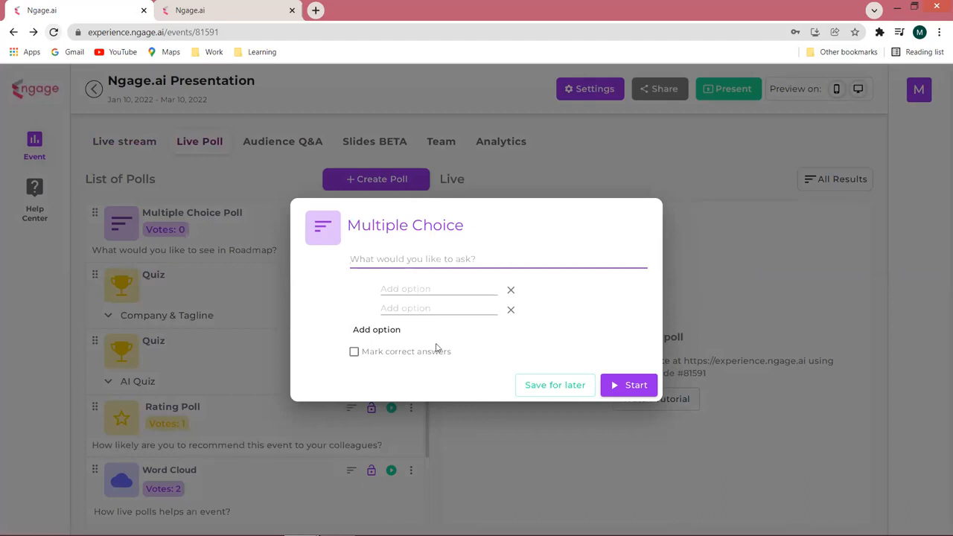
{"action": "left_click", "coordinate": [412, 356]}
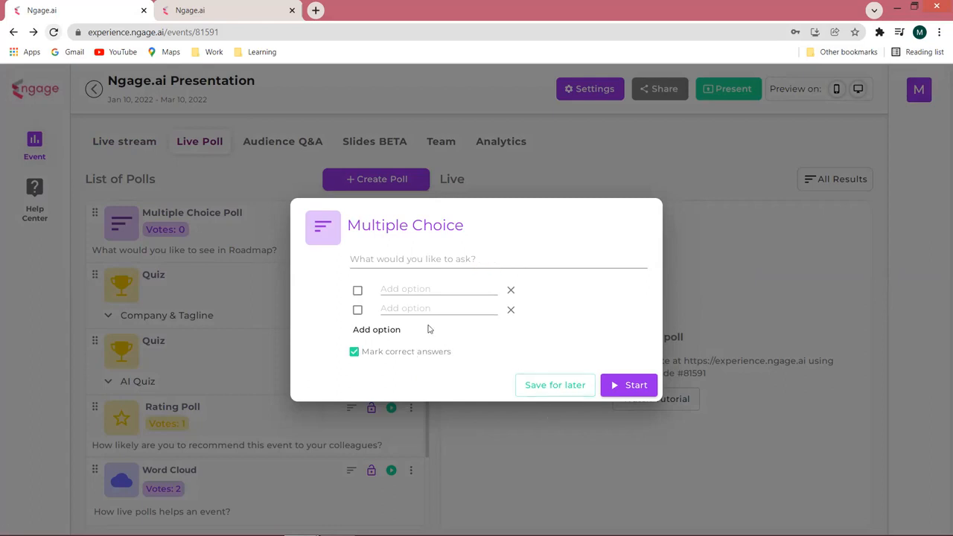
{"action": "key", "text": "Escape"}
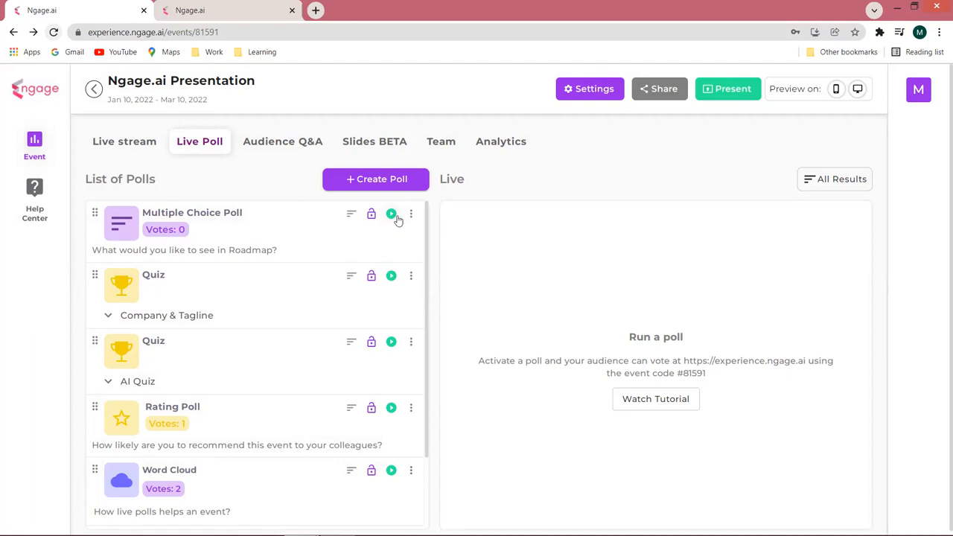
{"action": "left_click", "coordinate": [393, 216]}
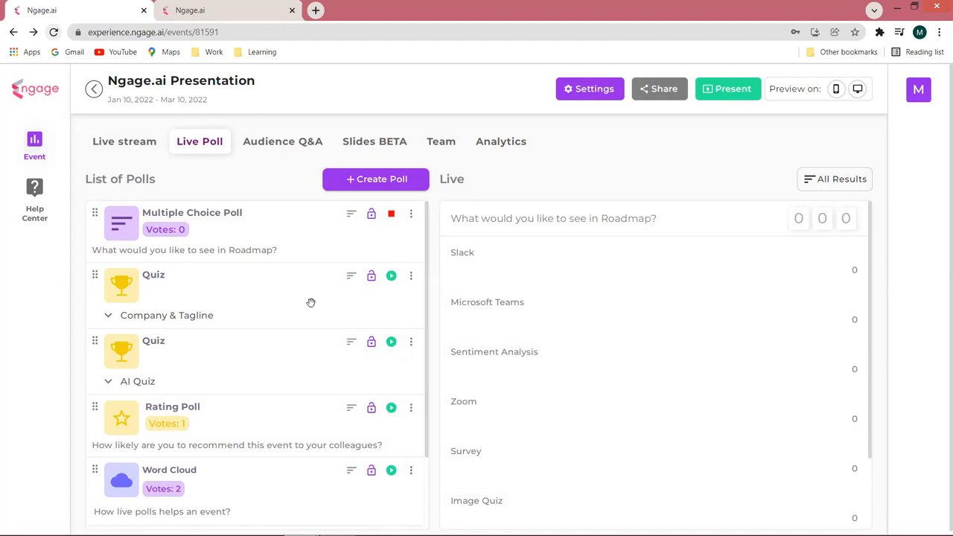
- Examine the new quiz form, including the leaderboard option for the second question, and close it without saving
{"action": "left_click", "coordinate": [399, 179]}
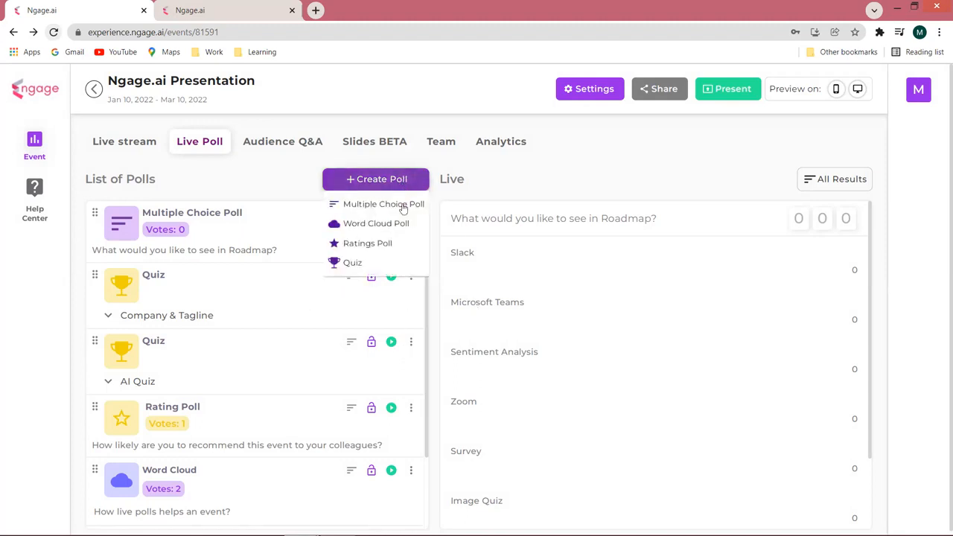
{"action": "left_click", "coordinate": [403, 256]}
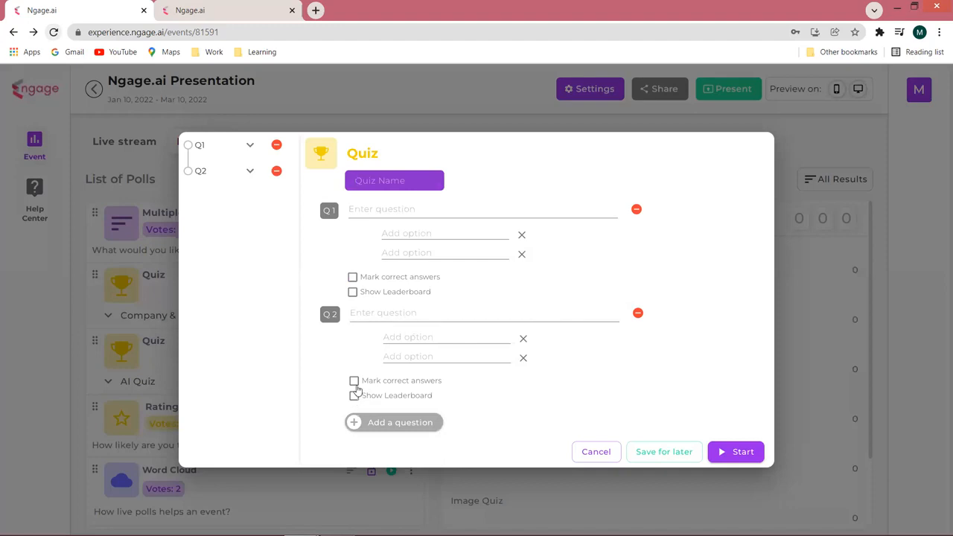
{"action": "left_click", "coordinate": [354, 396]}
{"action": "left_click", "coordinate": [541, 485]}
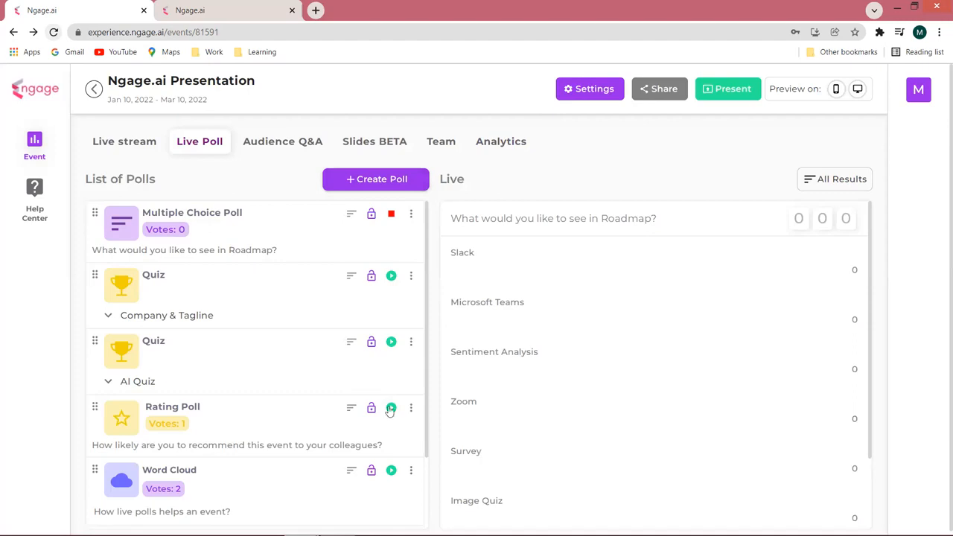
- Examine the ratings poll form, trying a four-star maximum value, and close it without saving
{"action": "left_click", "coordinate": [390, 180]}
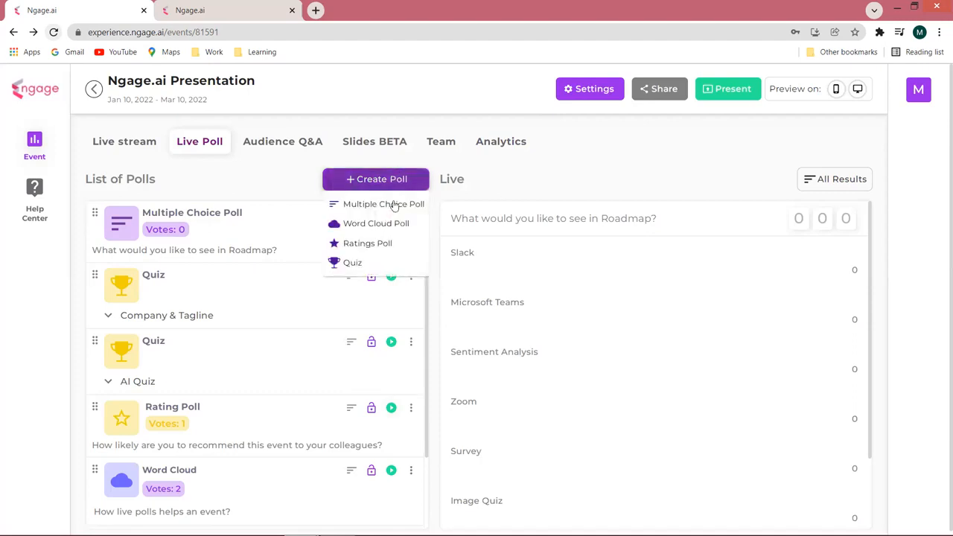
{"action": "left_click", "coordinate": [393, 244]}
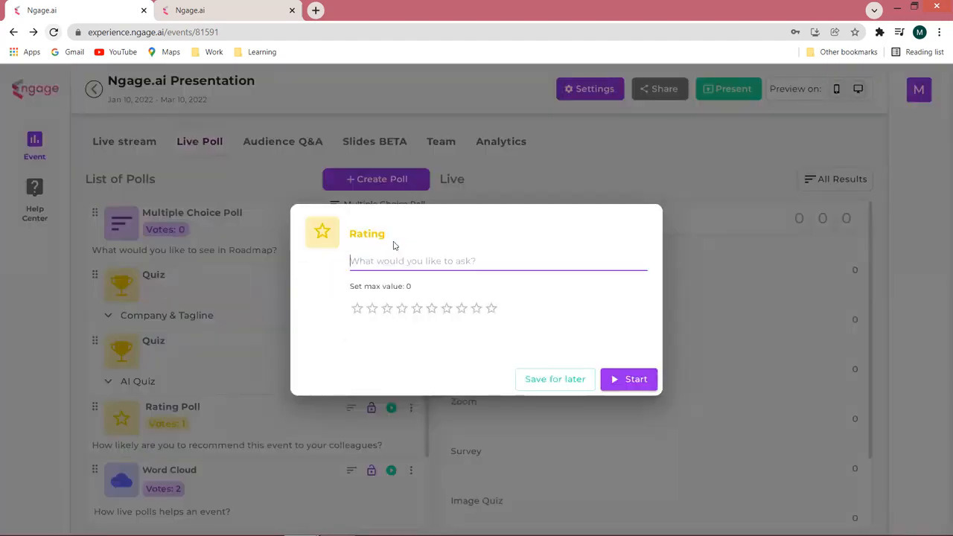
{"action": "left_click", "coordinate": [402, 309]}
{"action": "left_click", "coordinate": [437, 431]}
- Examine the word cloud poll form with its question and option fields, and close it without saving
{"action": "left_click", "coordinate": [399, 182]}
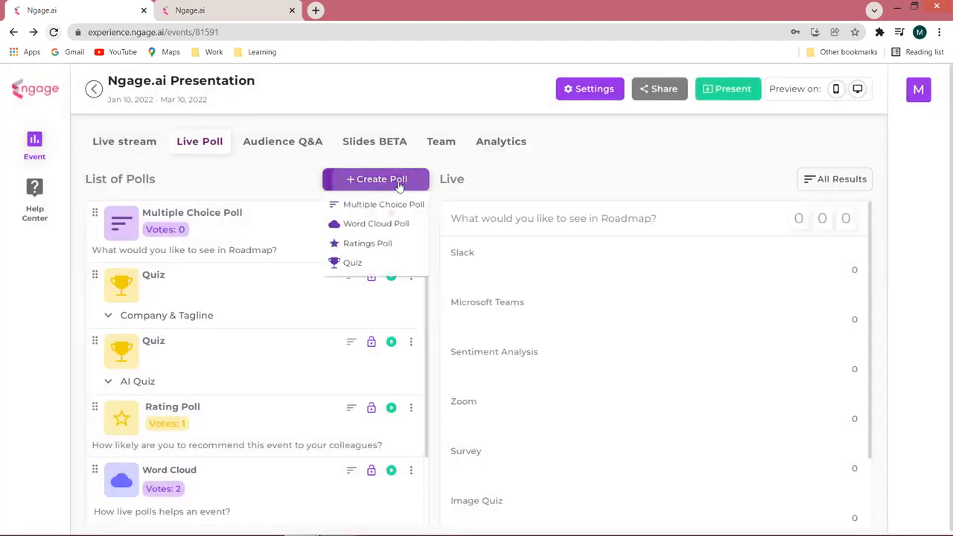
{"action": "left_click", "coordinate": [398, 224]}
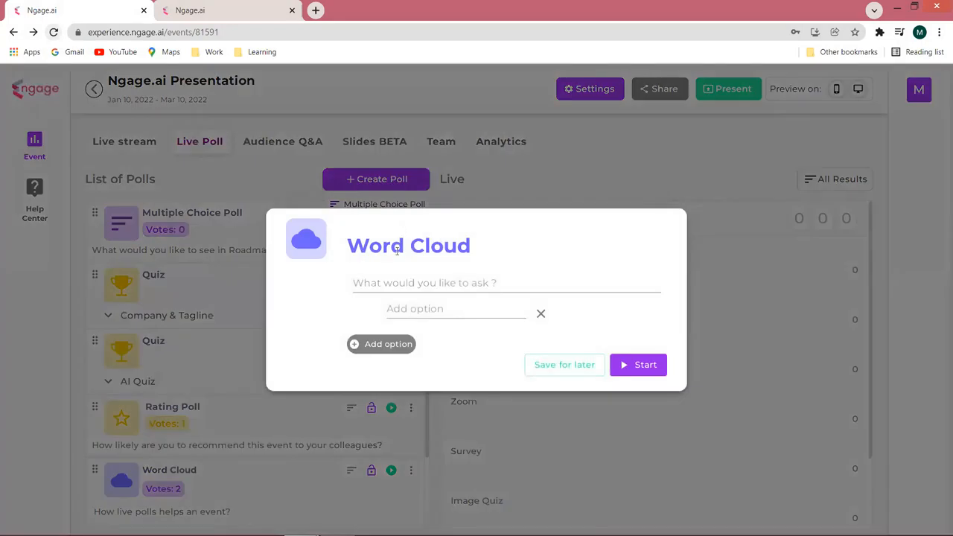
{"action": "left_click", "coordinate": [360, 283]}
{"action": "left_click", "coordinate": [437, 400]}
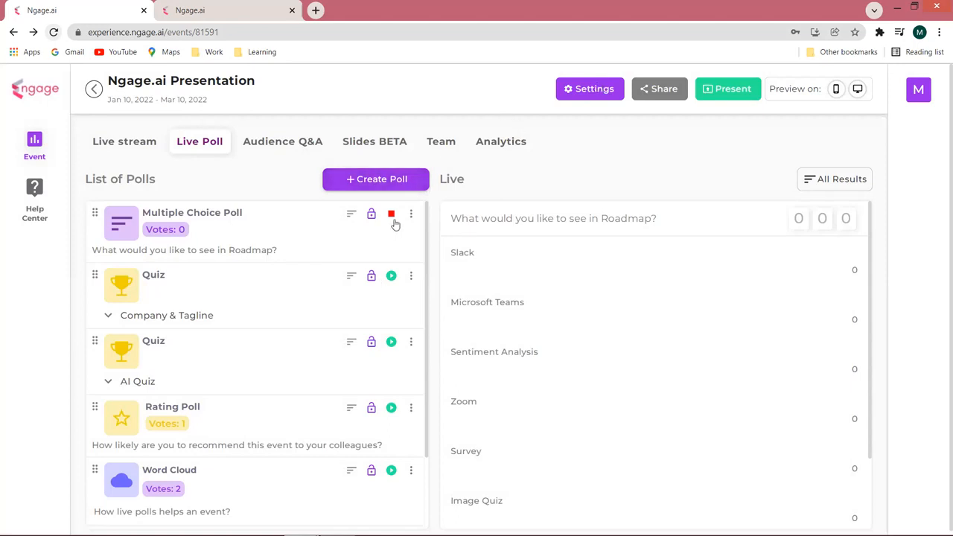
- Start the Company & Tagline quiz, and lock and unlock the multiple choice poll
{"action": "left_click", "coordinate": [392, 277]}
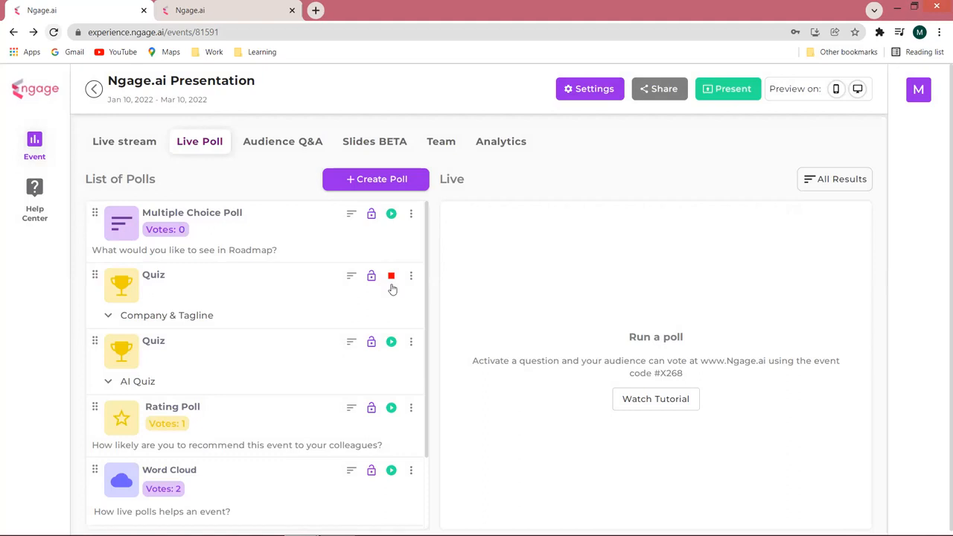
{"action": "left_click", "coordinate": [374, 219]}
{"action": "left_click", "coordinate": [371, 215]}
- Review the Live Polls and Quizzes options in the event's feature settings
{"action": "left_click", "coordinate": [580, 99]}
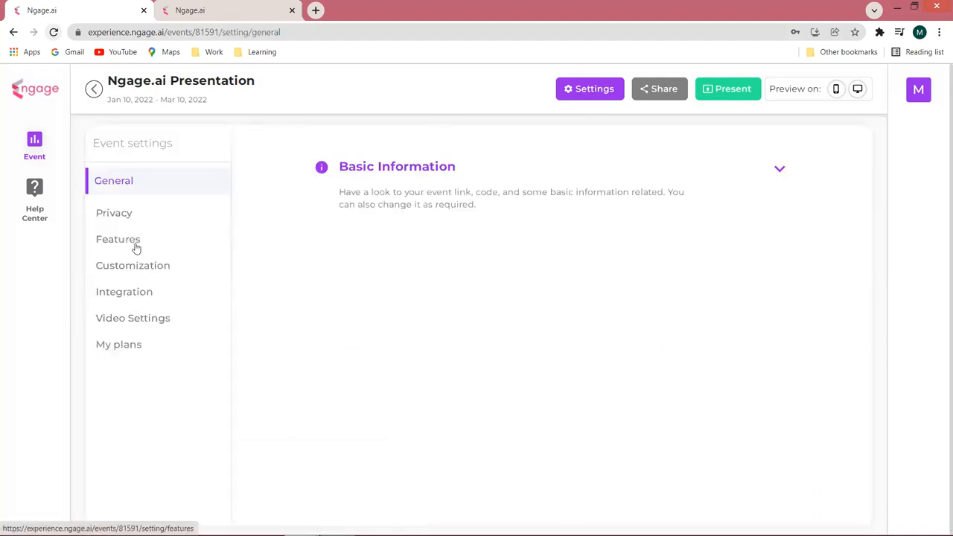
{"action": "left_click", "coordinate": [135, 247]}
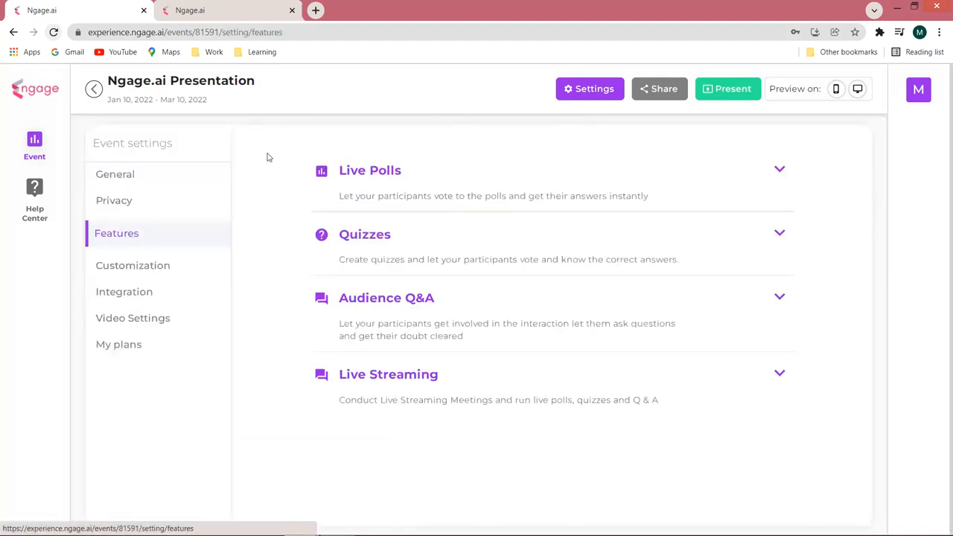
{"action": "left_click", "coordinate": [343, 184]}
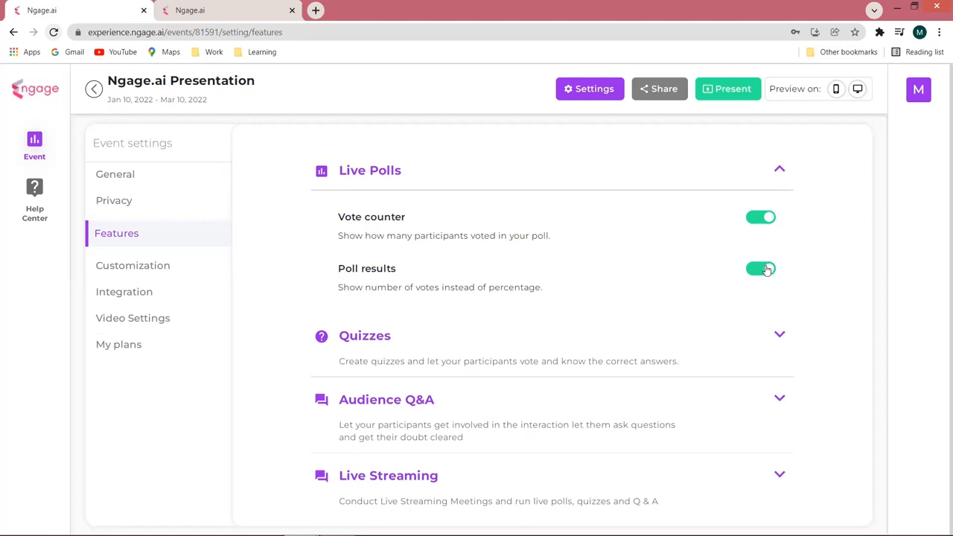
{"action": "left_click", "coordinate": [780, 170]}
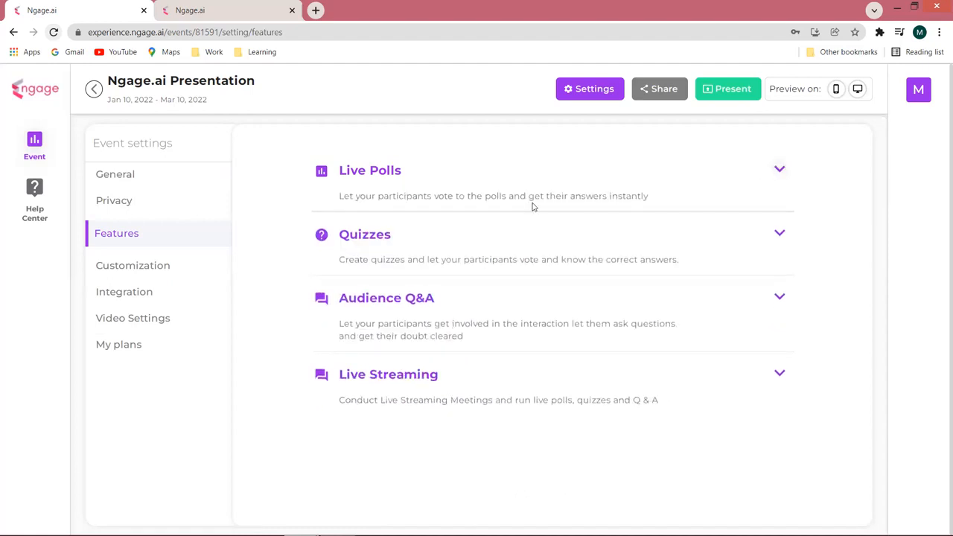
{"action": "left_click", "coordinate": [94, 89]}
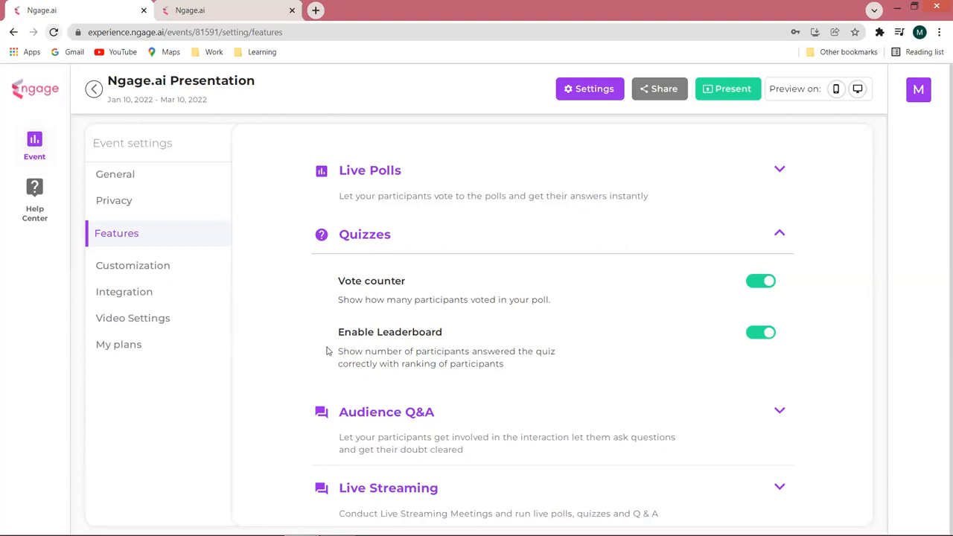
{"action": "left_click", "coordinate": [366, 236]}
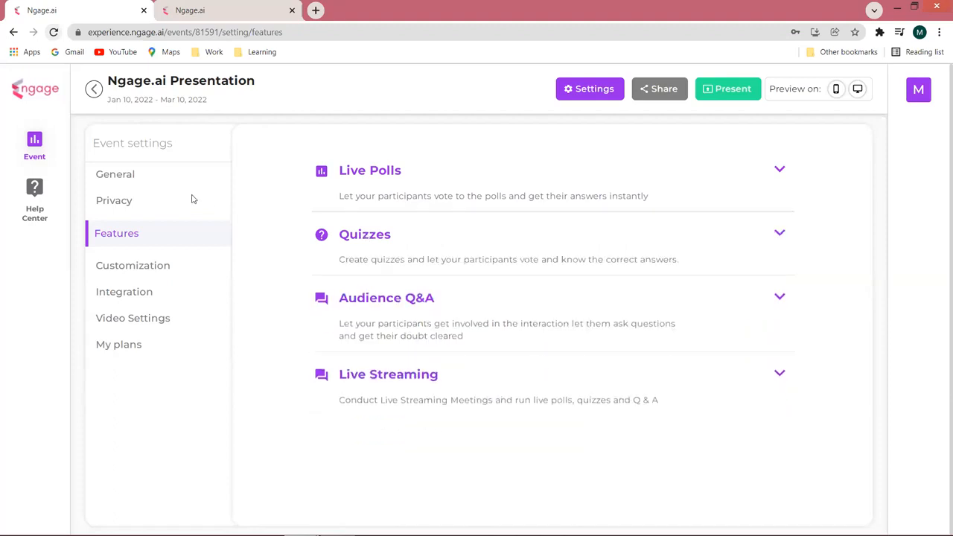
- Review the event's privacy settings and the gallery and custom themes for present mode
{"action": "left_click", "coordinate": [110, 207]}
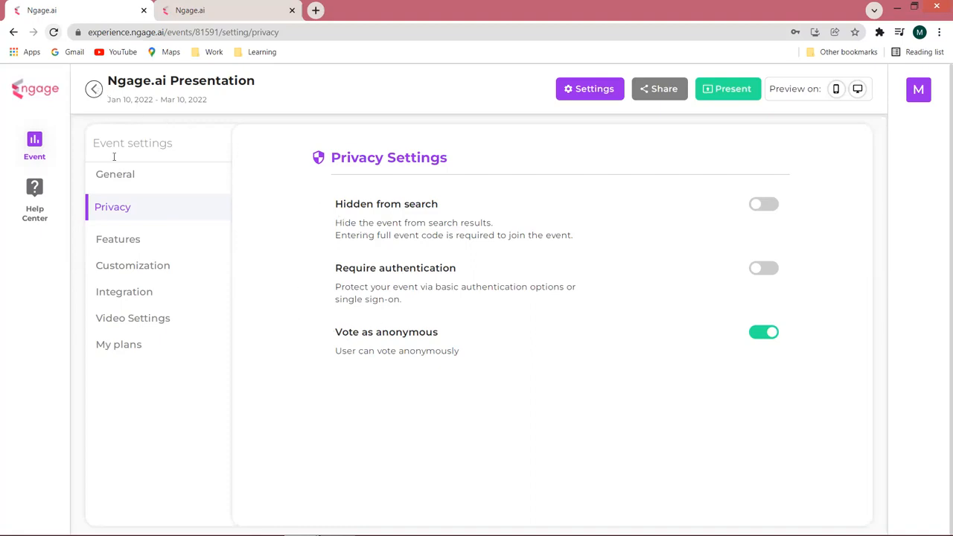
{"action": "left_click", "coordinate": [133, 267]}
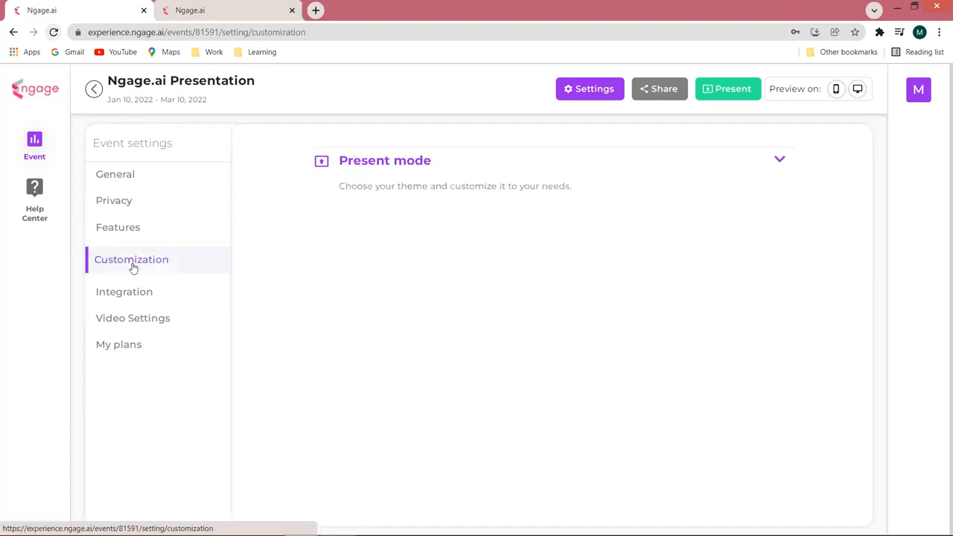
{"action": "left_click", "coordinate": [381, 165]}
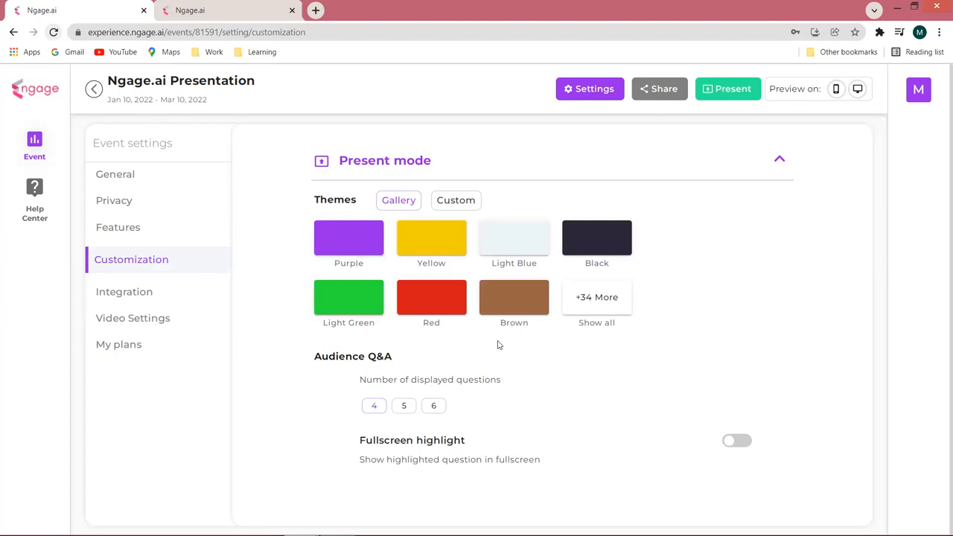
{"action": "left_click", "coordinate": [456, 202]}
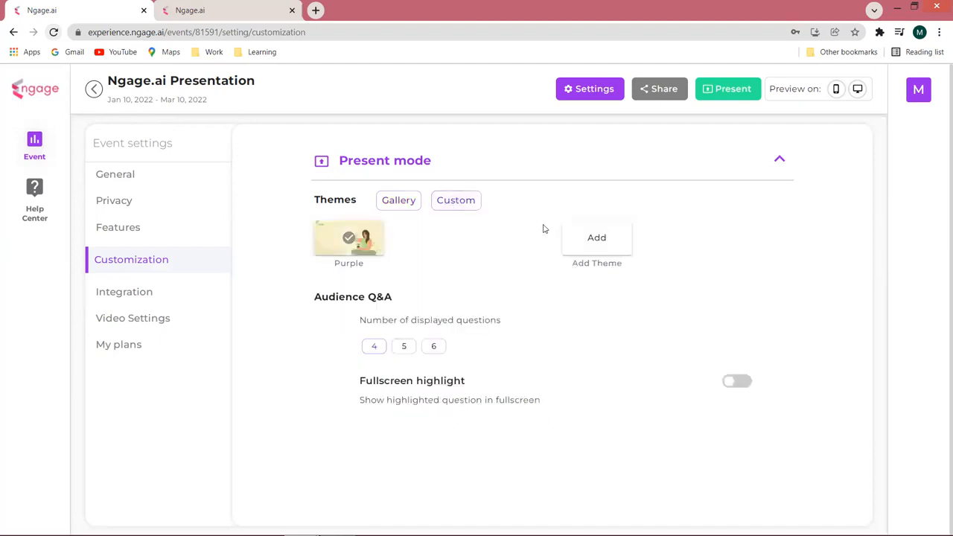
- Examine the form for adding a custom theme, with its image, logo and color fields, and cancel it without saving
{"action": "left_click", "coordinate": [590, 245]}
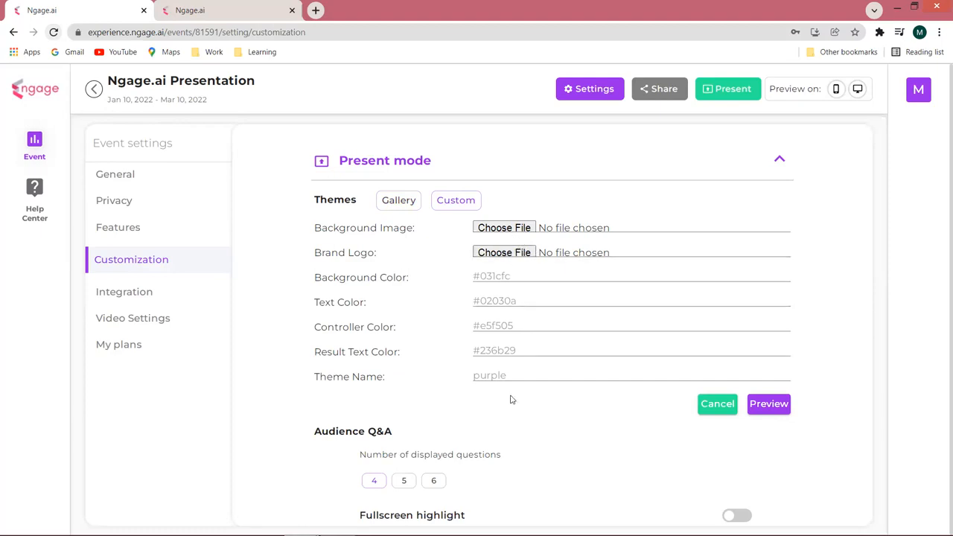
{"action": "scroll", "coordinate": [510, 400], "scroll_direction": "down", "scroll_amount": 1}
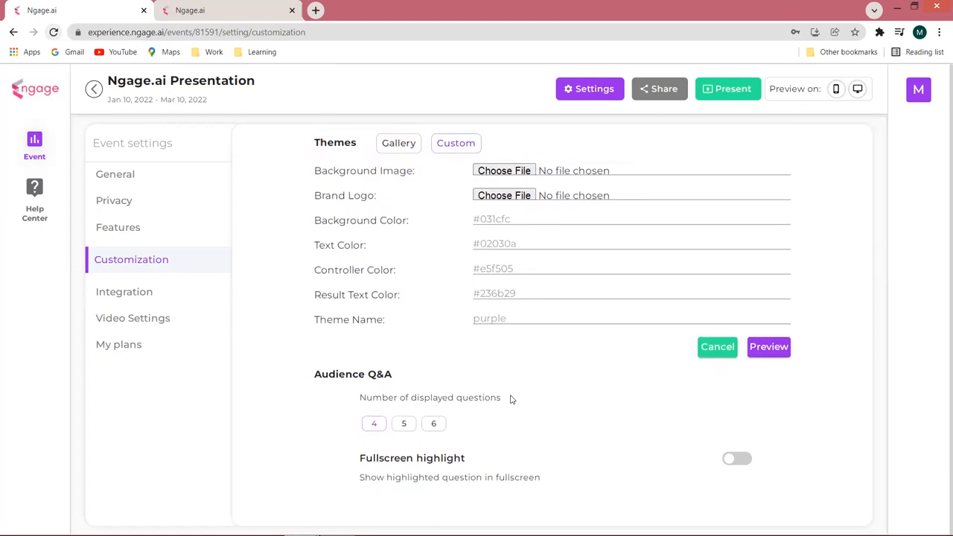
{"action": "scroll", "coordinate": [510, 400], "scroll_direction": "up", "scroll_amount": 1}
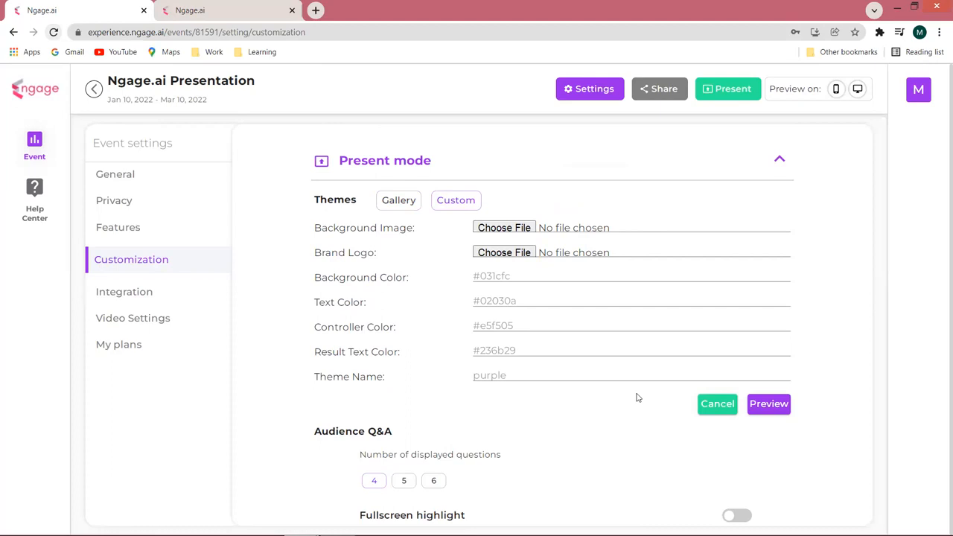
{"action": "scroll", "coordinate": [618, 454], "scroll_direction": "down", "scroll_amount": 1}
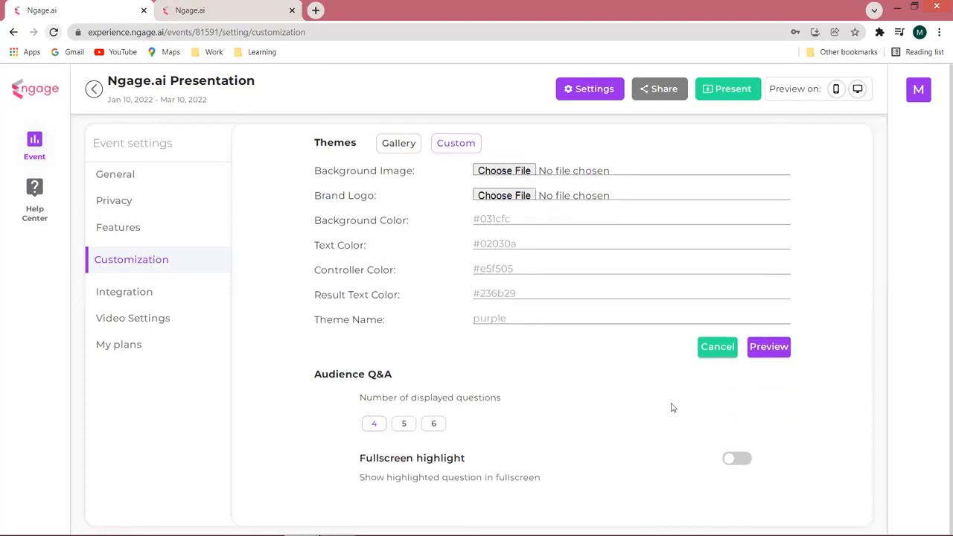
{"action": "left_click", "coordinate": [706, 349]}
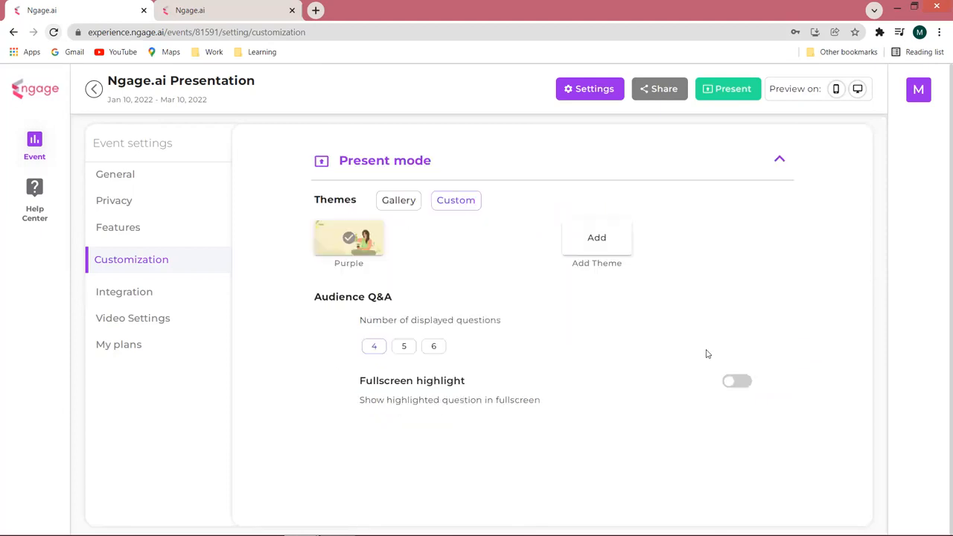
- Apply the custom Purple theme to the event, preview its design and update it
{"action": "mouse_move", "coordinate": [355, 250]}
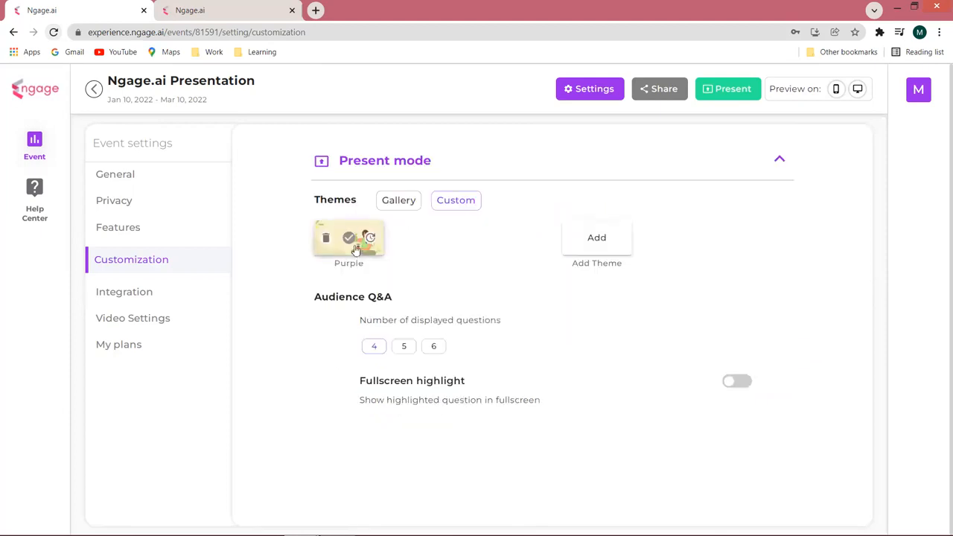
{"action": "left_click", "coordinate": [370, 239]}
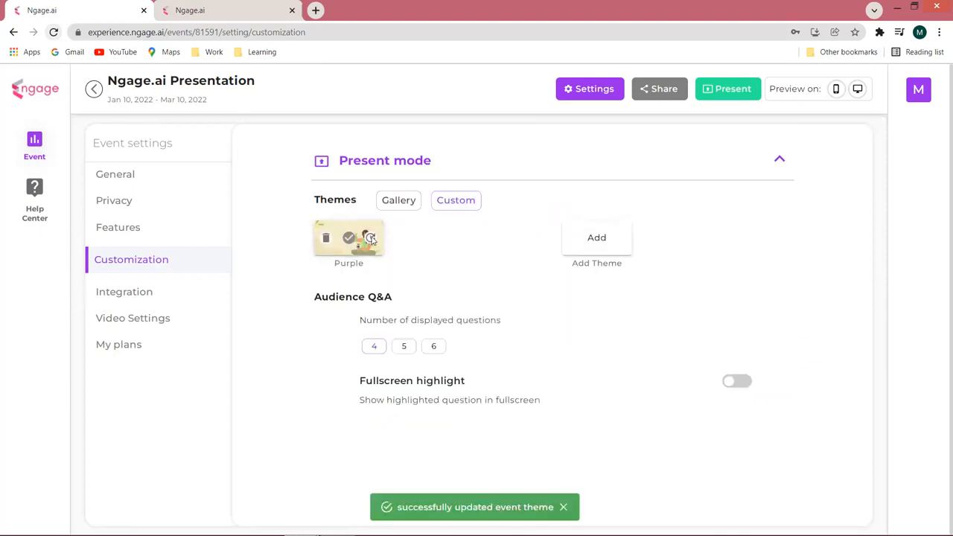
{"action": "left_click", "coordinate": [370, 239]}
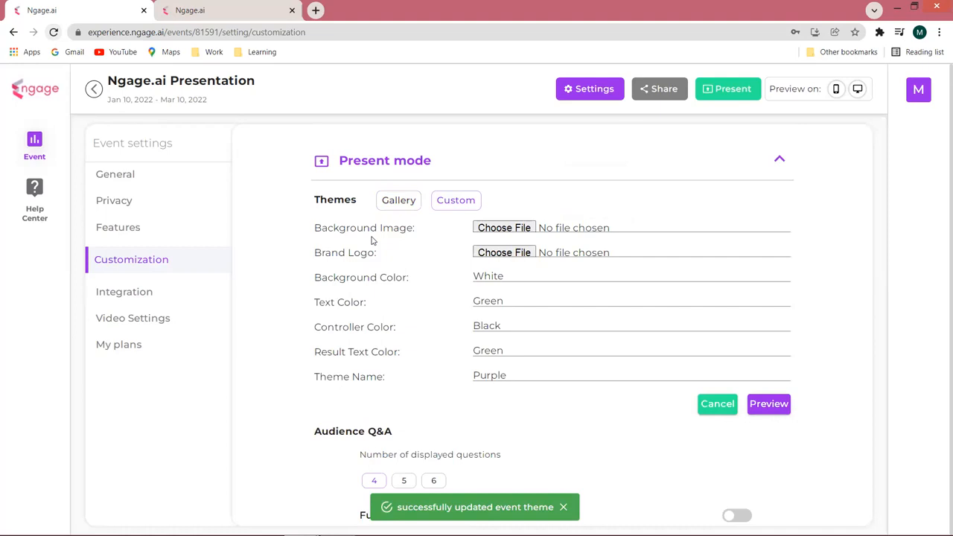
{"action": "left_click", "coordinate": [757, 405]}
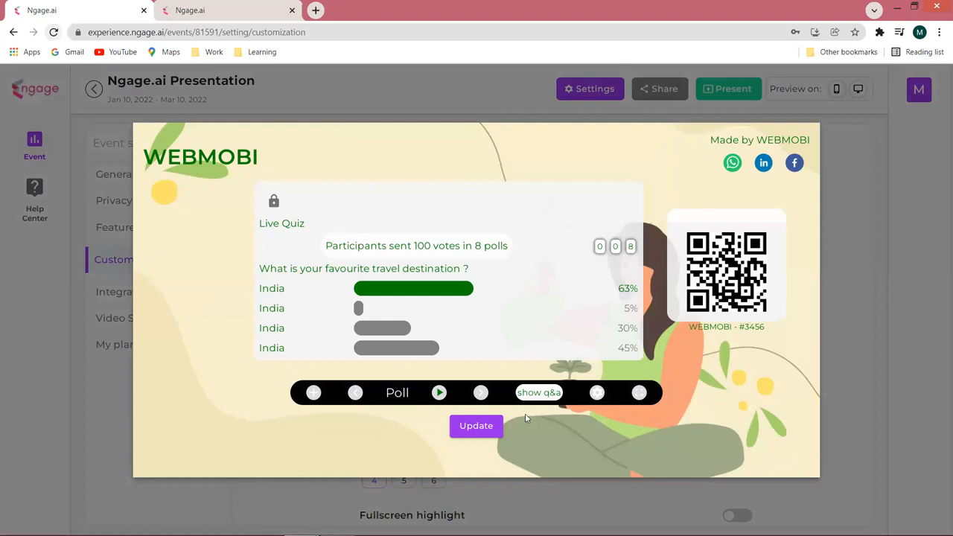
{"action": "left_click", "coordinate": [498, 426]}
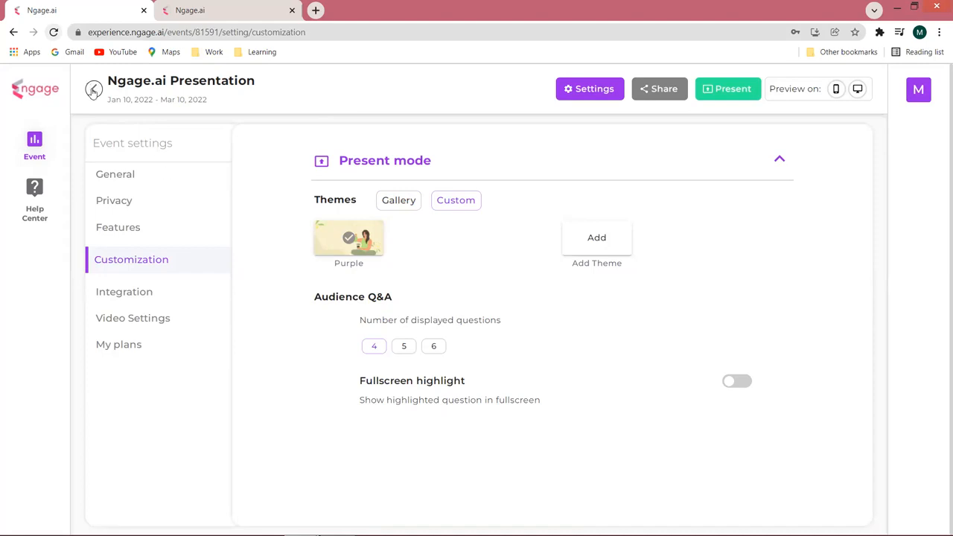
- Return to the event page and view the Audience Q&A questions for review and live
{"action": "left_click", "coordinate": [93, 90]}
{"action": "left_click", "coordinate": [93, 90]}
{"action": "left_click", "coordinate": [93, 90]}
{"action": "left_click", "coordinate": [93, 90]}
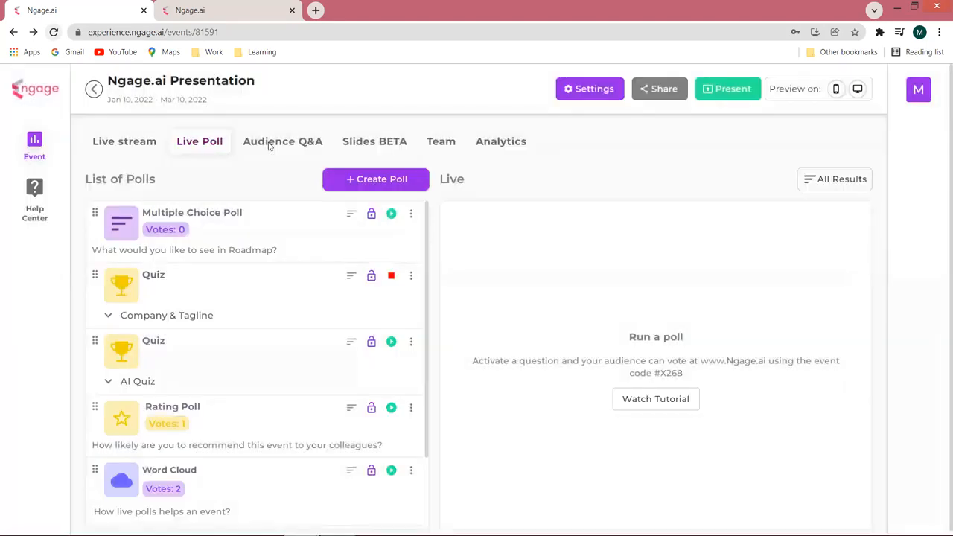
{"action": "left_click", "coordinate": [270, 146]}
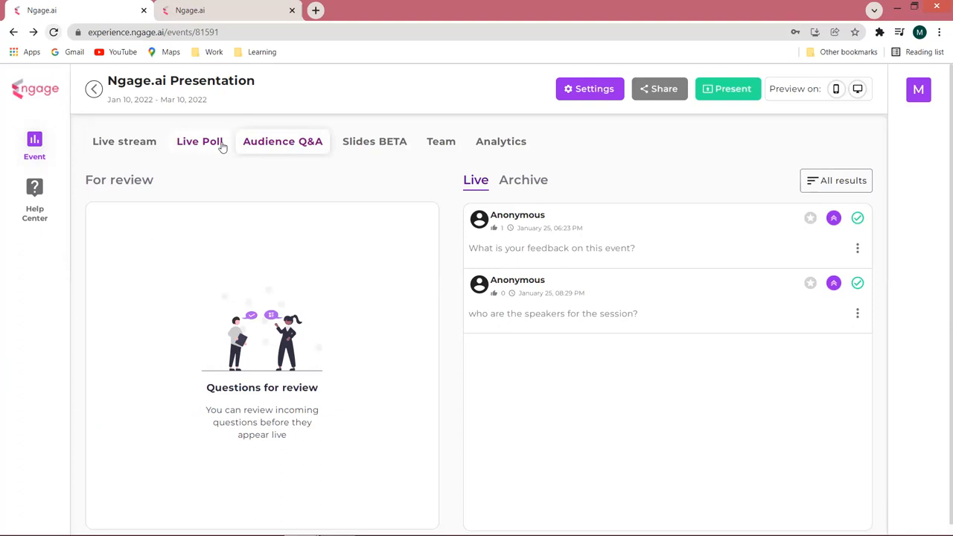
- Review the Moderation option for Audience Q&A in the event's feature settings
{"action": "left_click", "coordinate": [590, 95]}
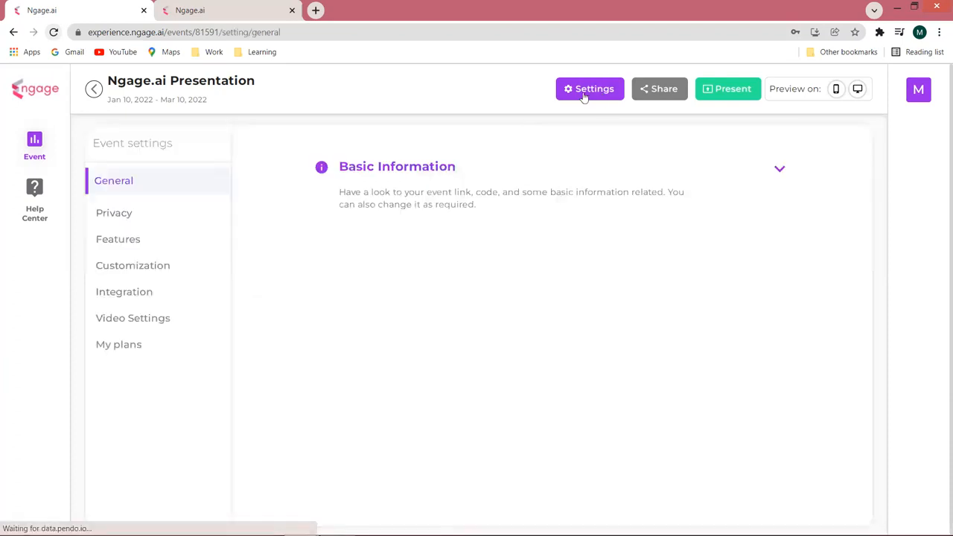
{"action": "left_click", "coordinate": [118, 241]}
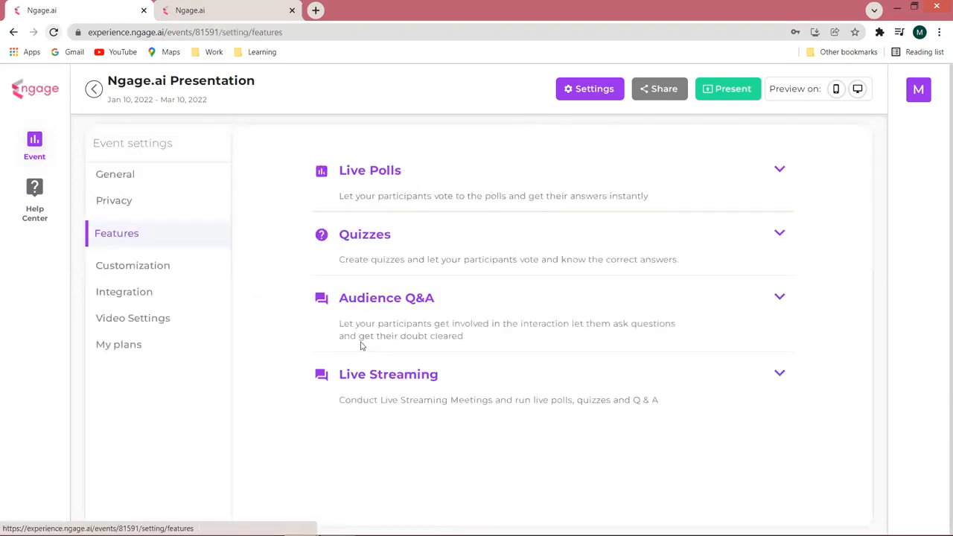
{"action": "left_click", "coordinate": [384, 328]}
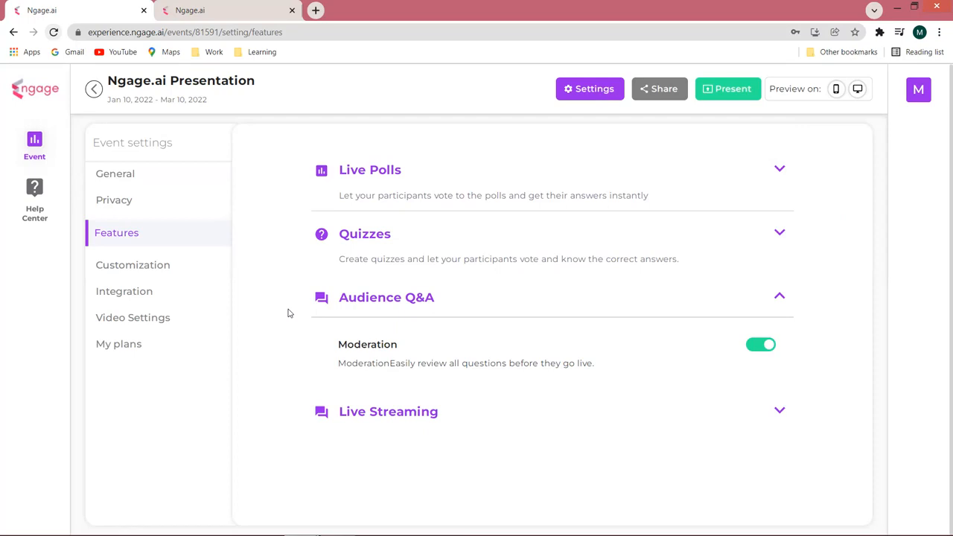
{"action": "left_click", "coordinate": [320, 306]}
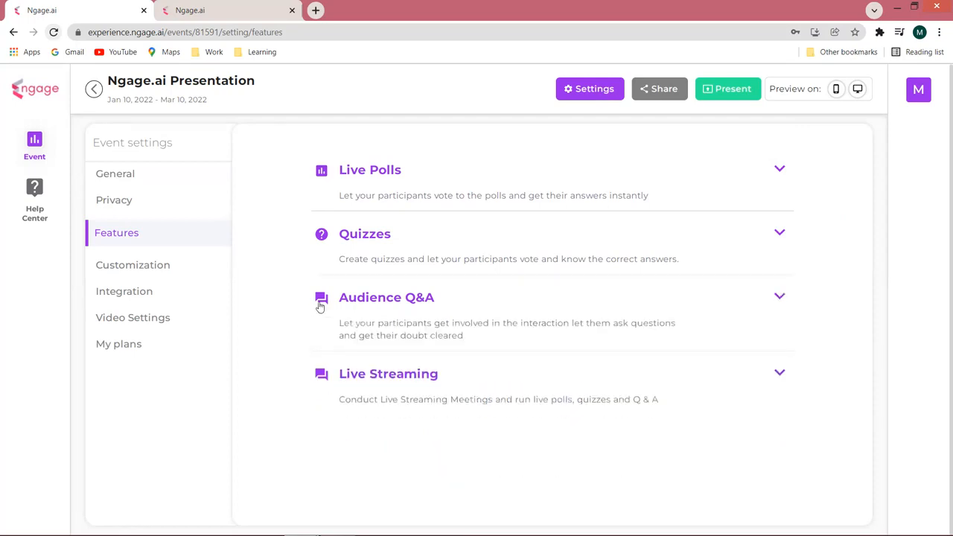
{"action": "left_click", "coordinate": [319, 307]}
{"action": "left_click", "coordinate": [319, 307]}
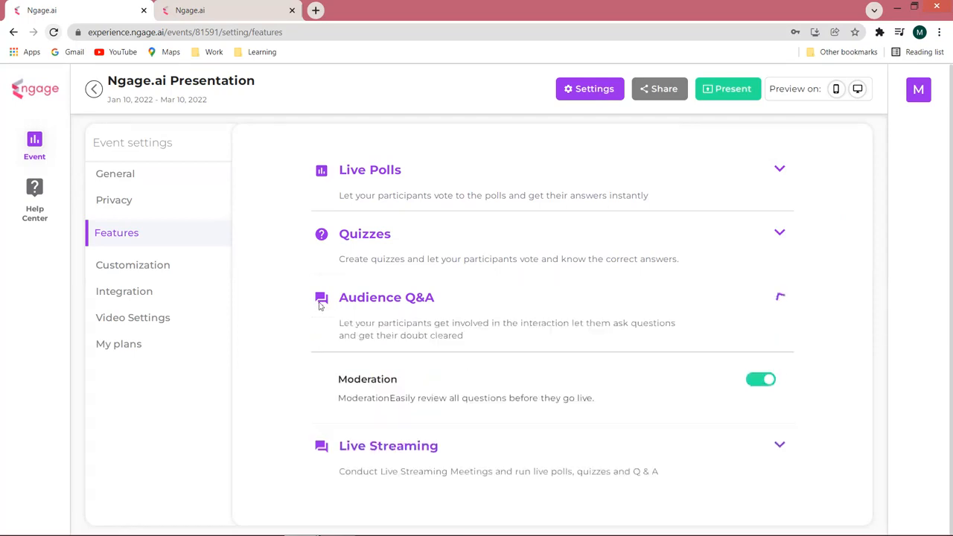
{"action": "left_click", "coordinate": [180, 272]}
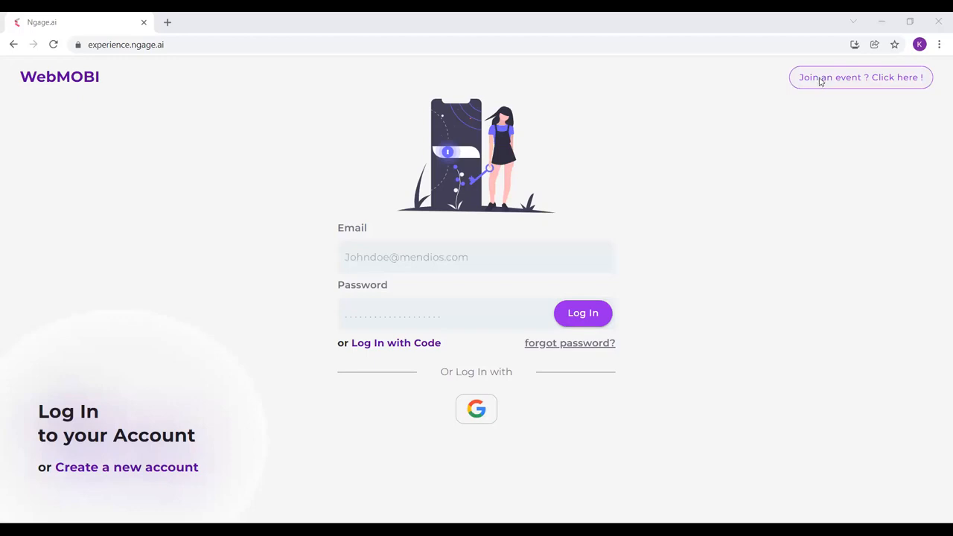
- Join the event as a participant from the login page using event code 81591
{"action": "left_click", "coordinate": [819, 80]}
{"action": "left_click", "coordinate": [376, 327]}
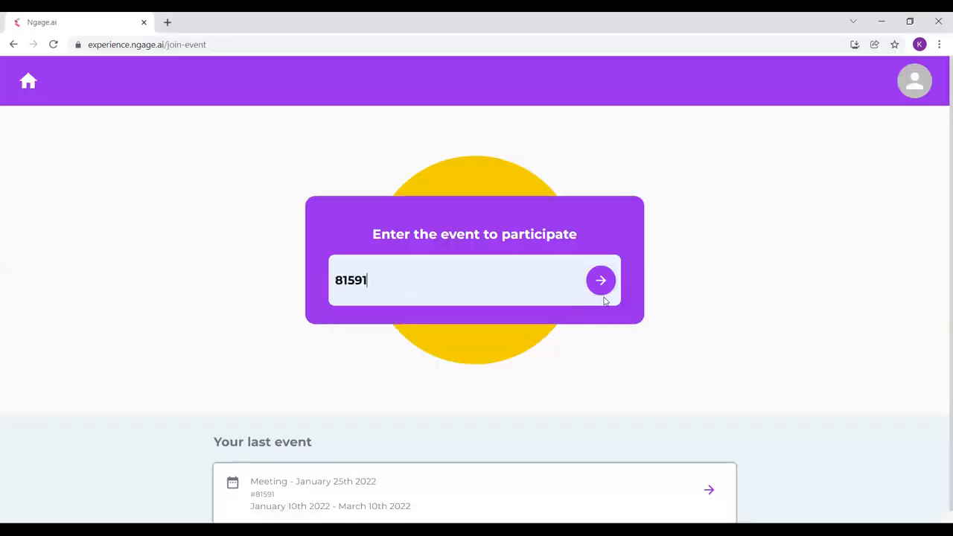
{"action": "left_click", "coordinate": [600, 280]}
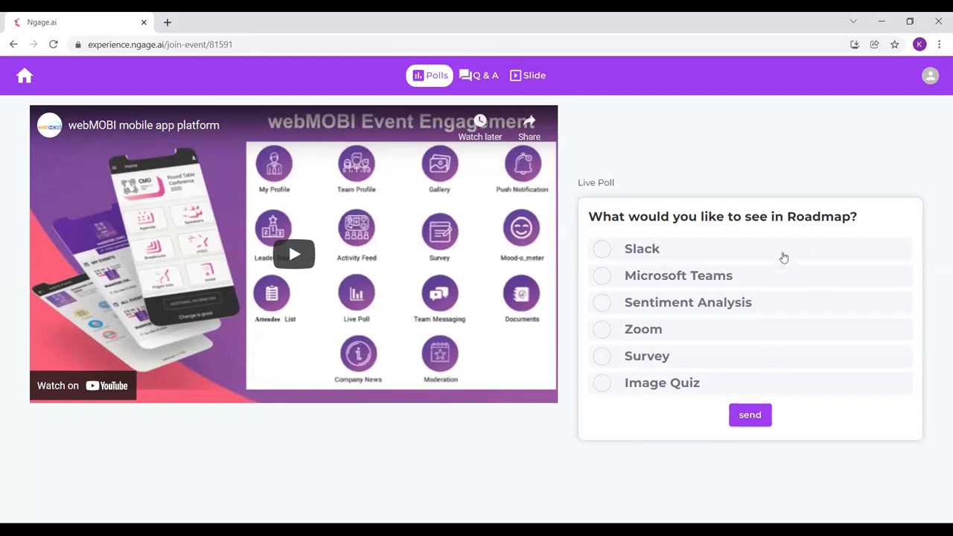
- Vote for Sentiment Analysis in the roadmap poll, and submit "Making the event fun" in the word cloud poll
{"action": "left_click", "coordinate": [599, 306]}
{"action": "left_click", "coordinate": [746, 417]}
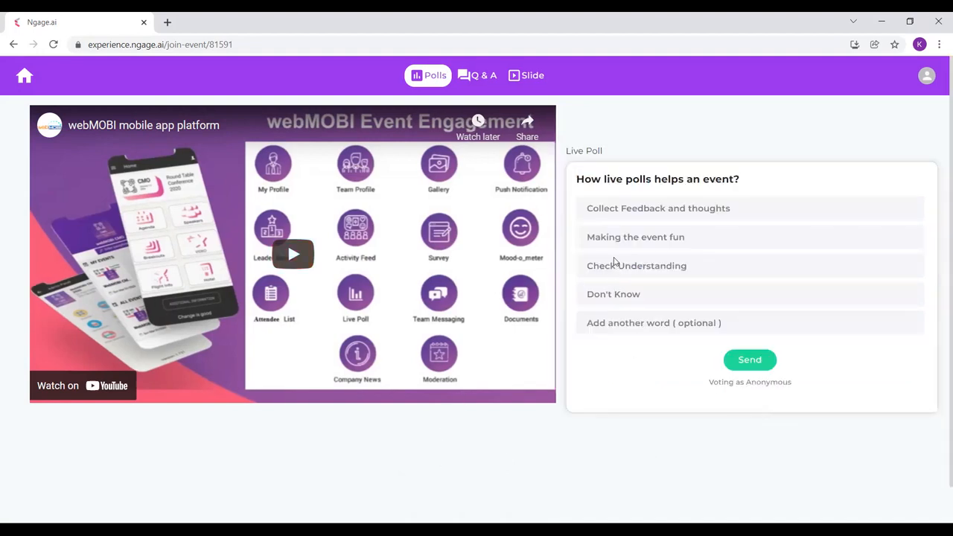
{"action": "left_click", "coordinate": [615, 245]}
{"action": "left_click", "coordinate": [750, 360]}
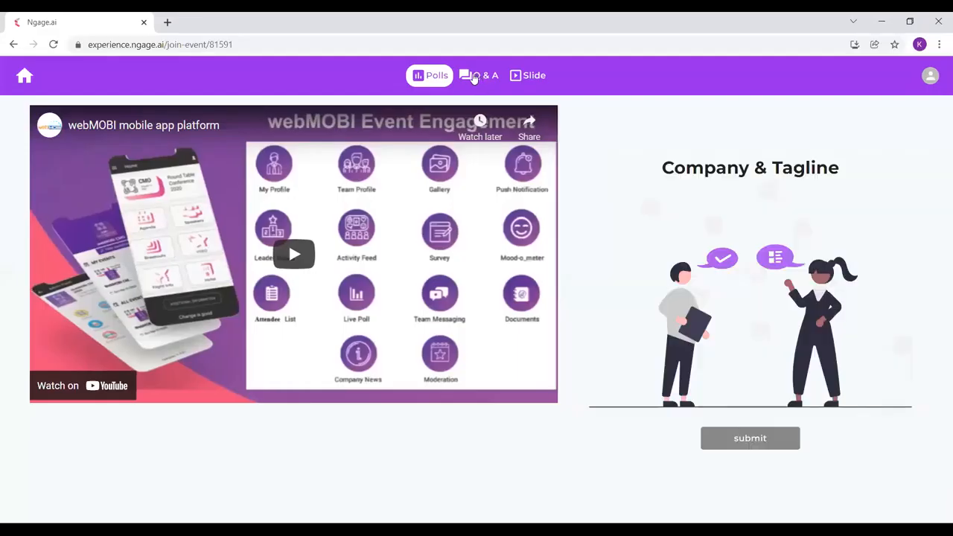
- Check the participant Q&A form, and submit Coca Cola as the answer to the "I'm Loving it!" quiz question
{"action": "left_click", "coordinate": [486, 76]}
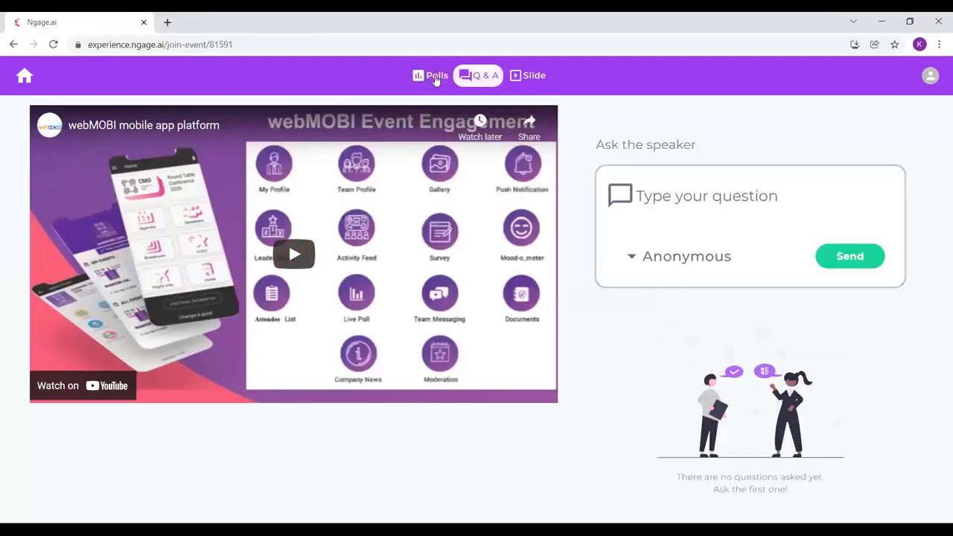
{"action": "left_click", "coordinate": [437, 76]}
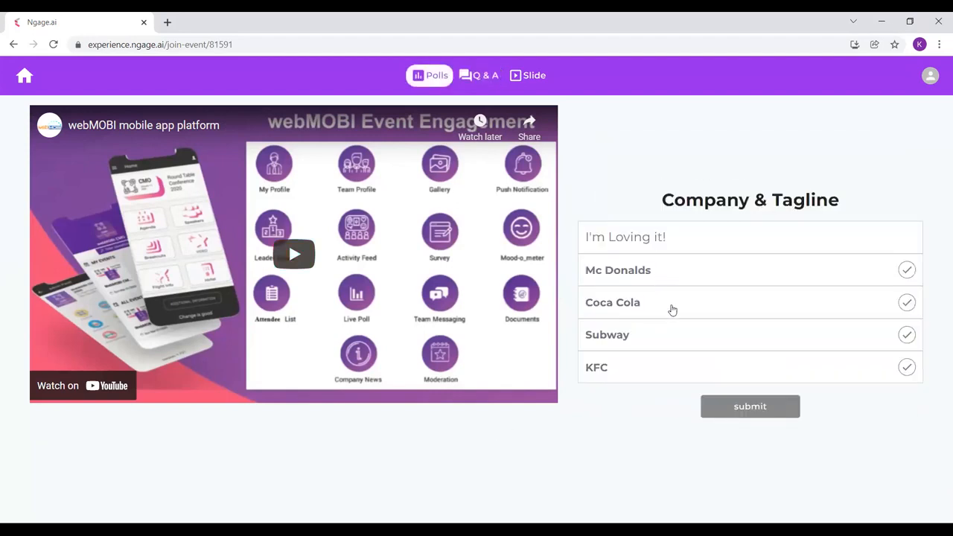
{"action": "left_click", "coordinate": [672, 309]}
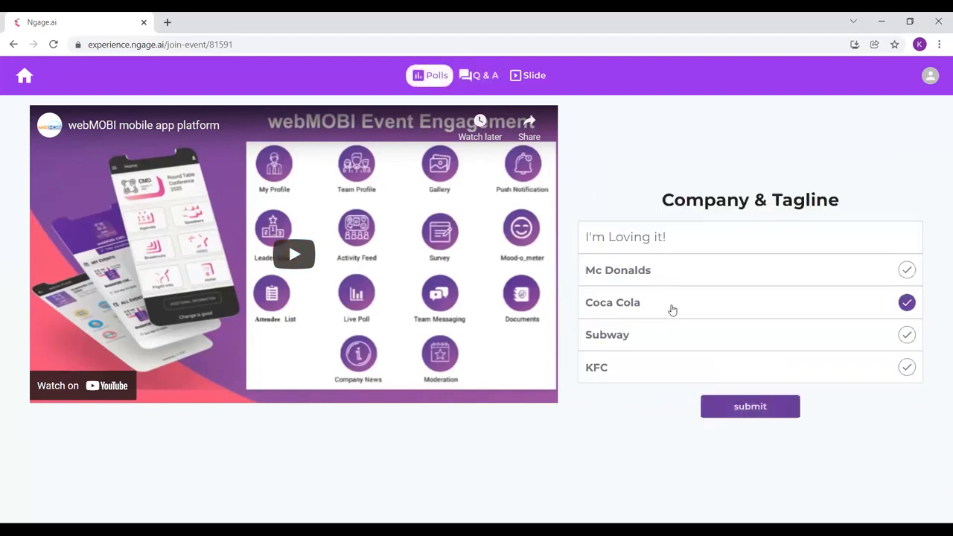
{"action": "left_click", "coordinate": [765, 409]}
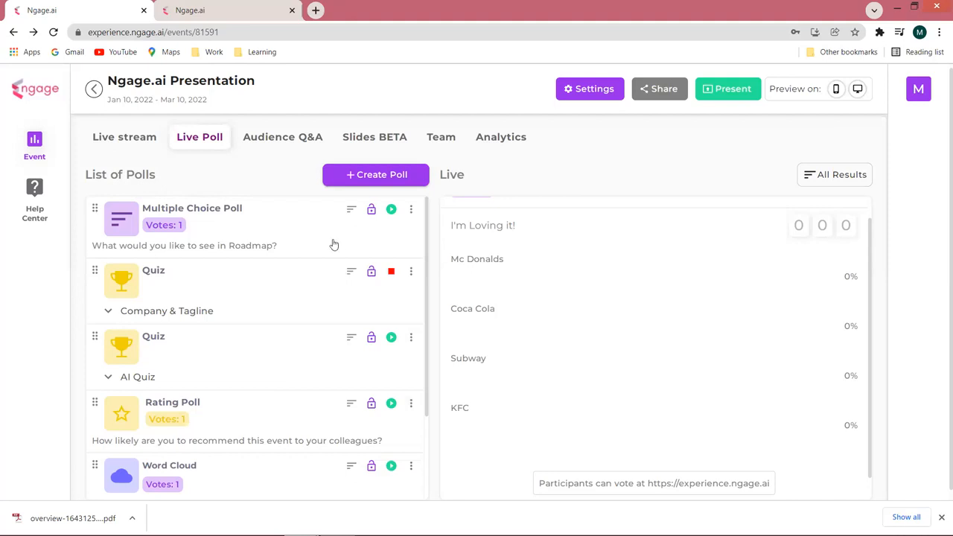
- Download the Questions results for the last 30 days as XLS, and download the multiple choice poll's own results
{"action": "left_click", "coordinate": [844, 176]}
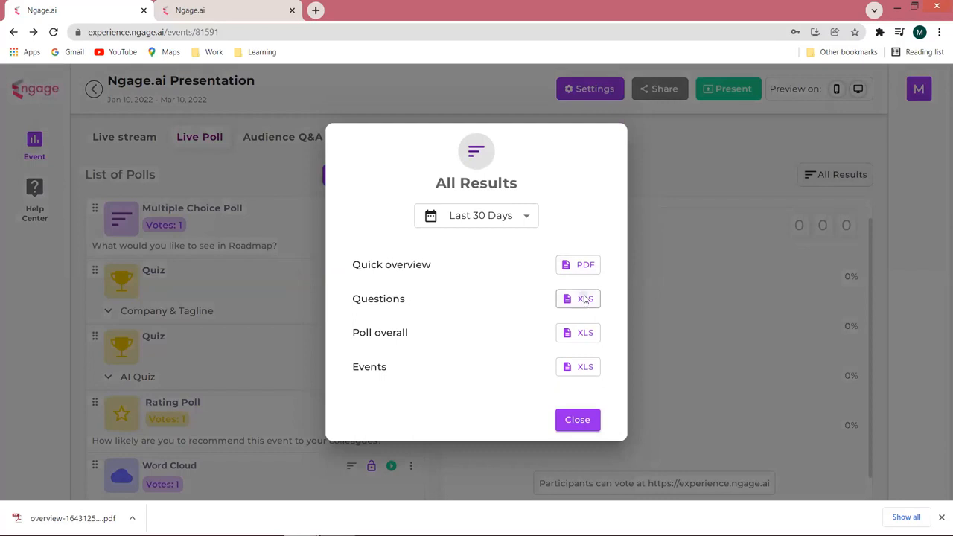
{"action": "left_click", "coordinate": [585, 299]}
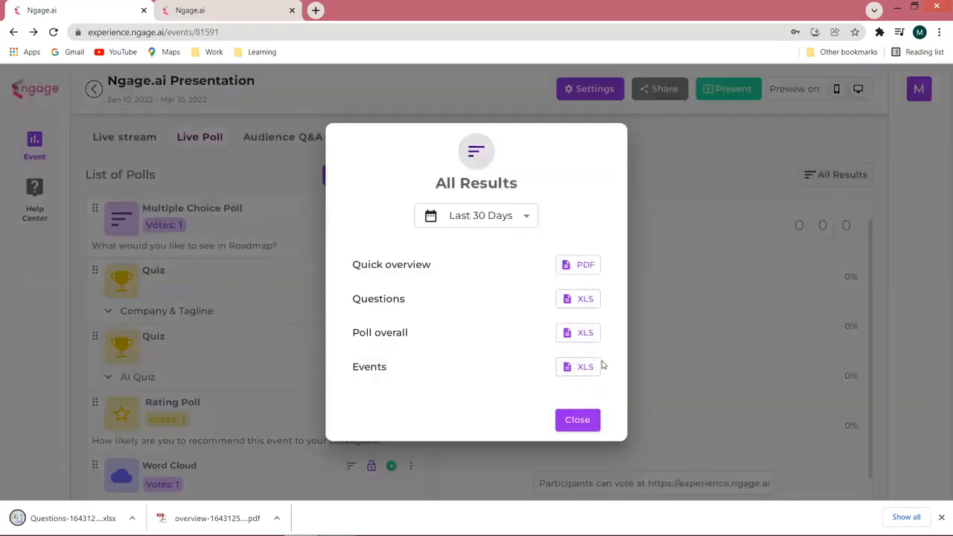
{"action": "left_click", "coordinate": [940, 517]}
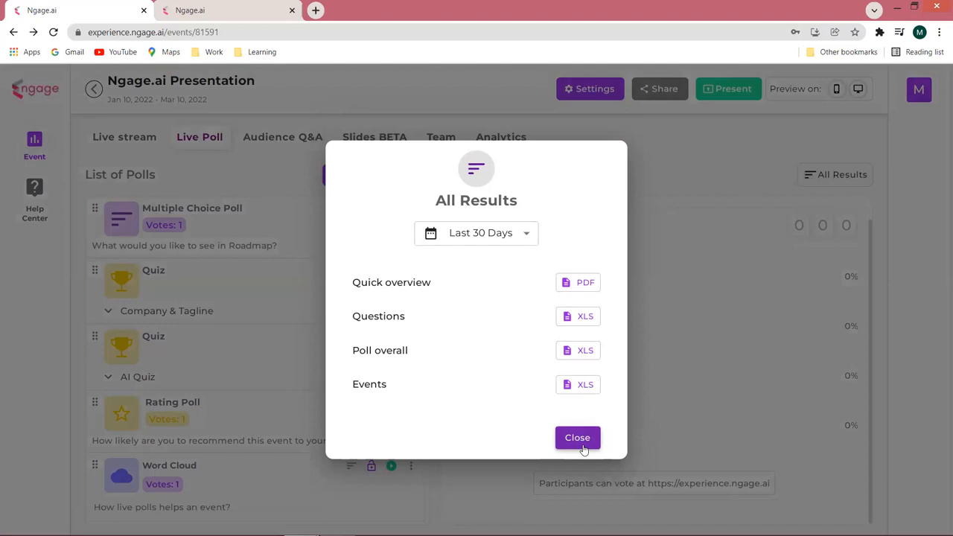
{"action": "left_click", "coordinate": [583, 448]}
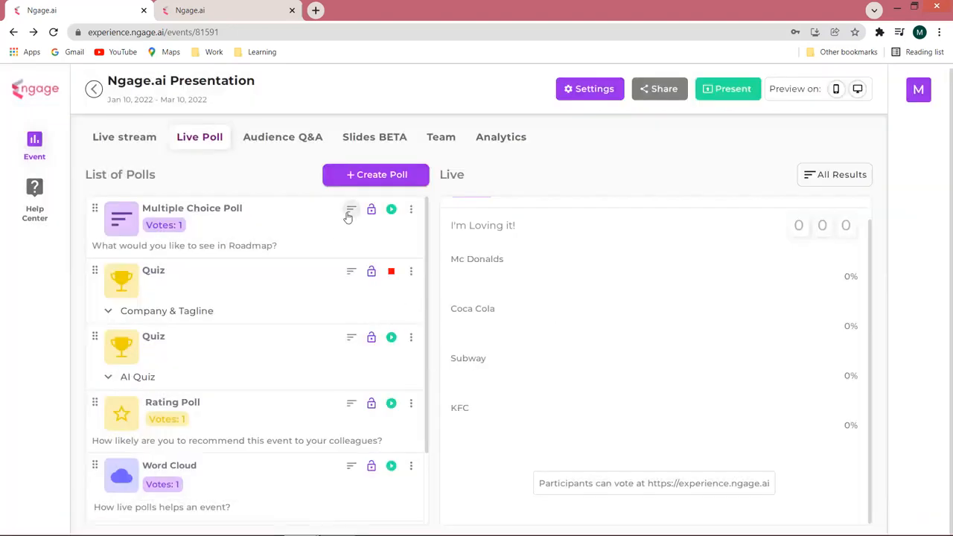
{"action": "left_click", "coordinate": [348, 213]}
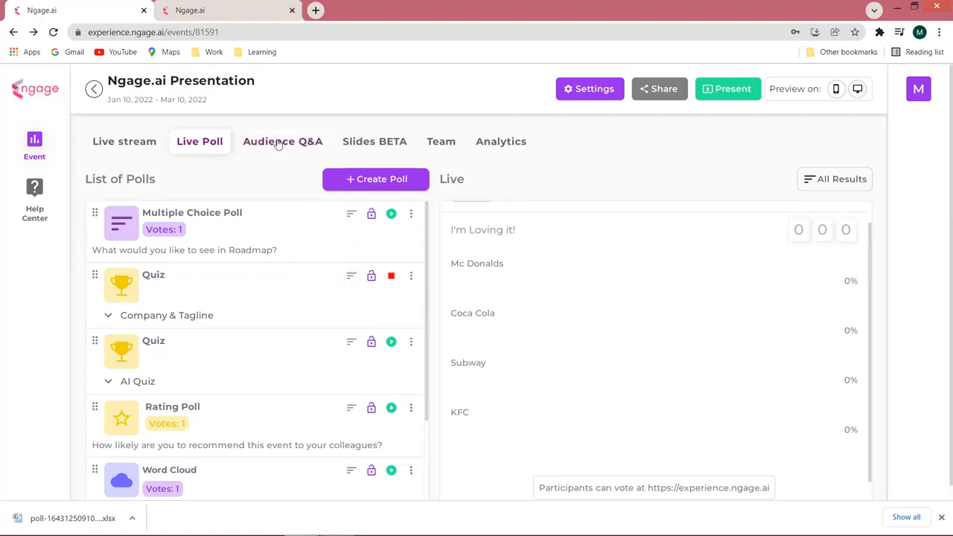
- Go to the event's slides section, check the new presentation form, and close it without saving
{"action": "left_click", "coordinate": [362, 142]}
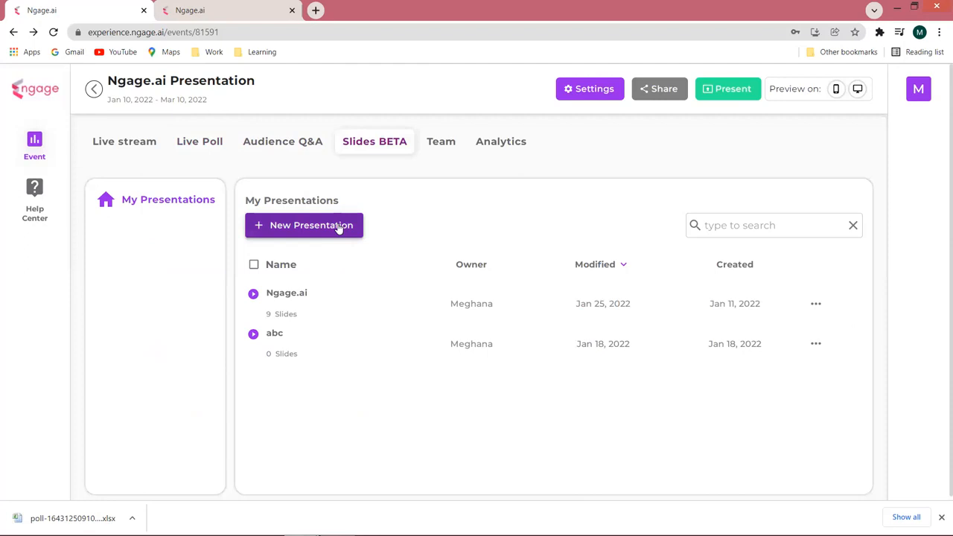
{"action": "left_click", "coordinate": [334, 230]}
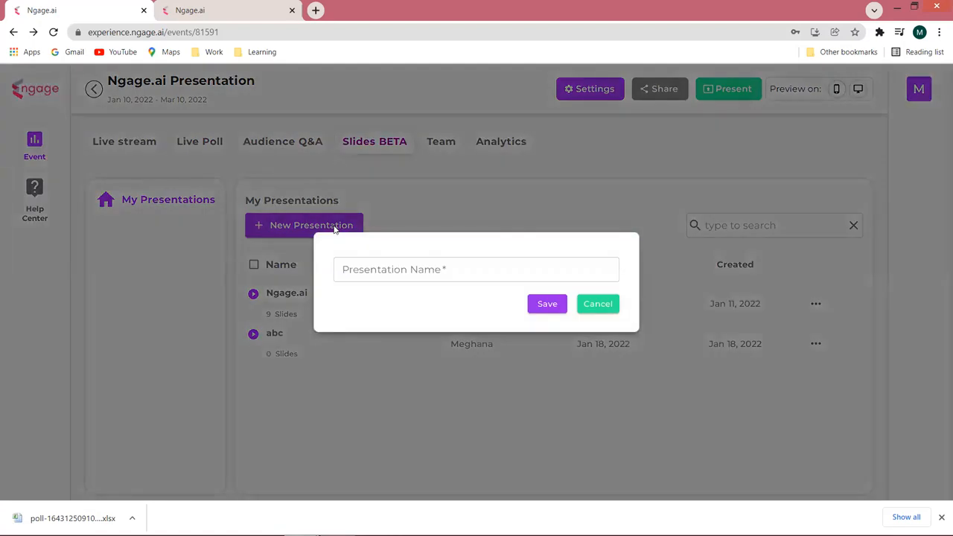
{"action": "left_click", "coordinate": [387, 269]}
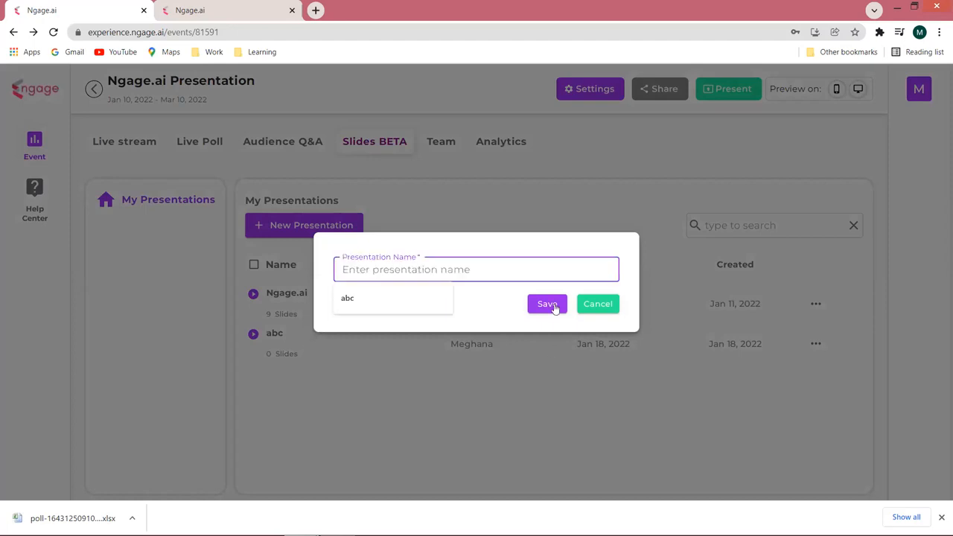
{"action": "left_click", "coordinate": [603, 300]}
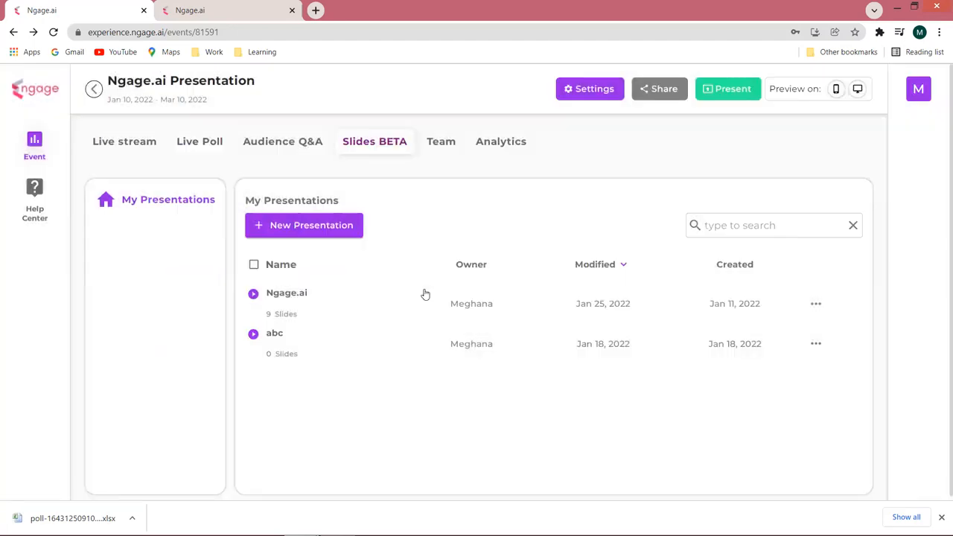
- Open the Ngage.ai presentation and review its first image slide, word cloud slide 7 and multiple choice slide 8
{"action": "left_click", "coordinate": [277, 291]}
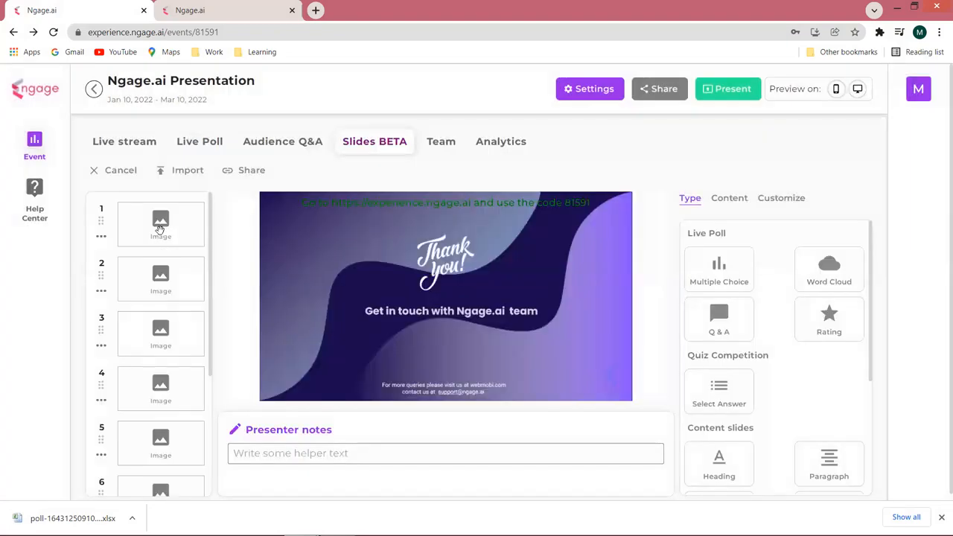
{"action": "left_click", "coordinate": [158, 228]}
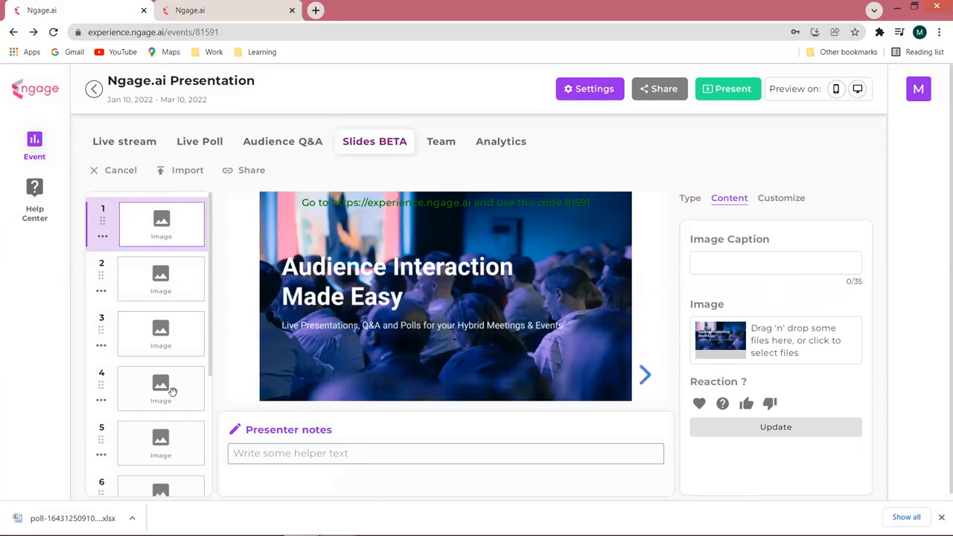
{"action": "scroll", "coordinate": [170, 387], "scroll_direction": "down", "scroll_amount": 3}
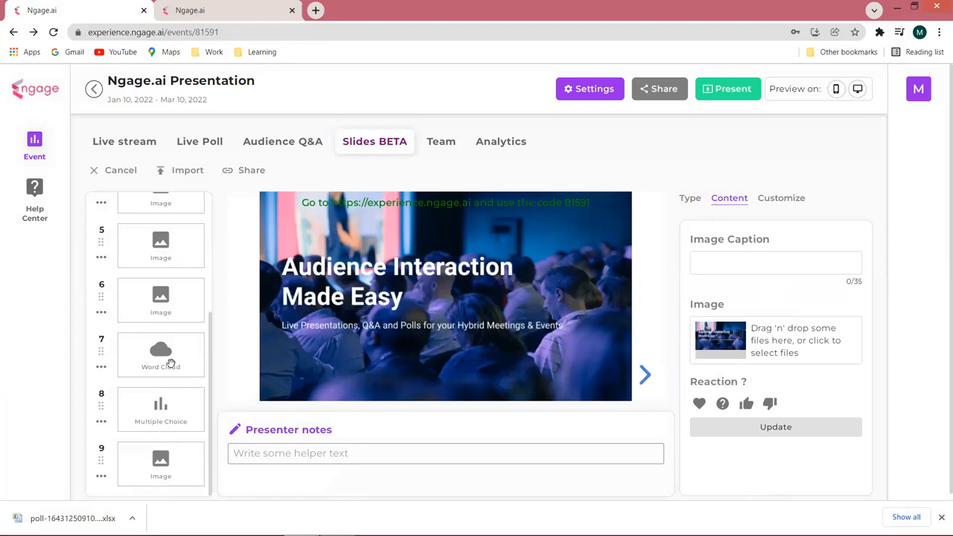
{"action": "left_click", "coordinate": [171, 363]}
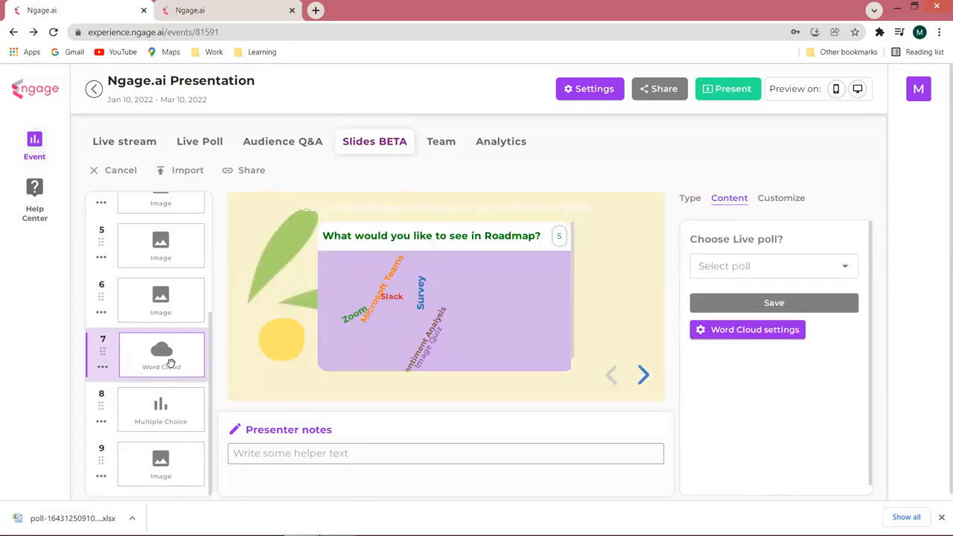
{"action": "left_click", "coordinate": [170, 407]}
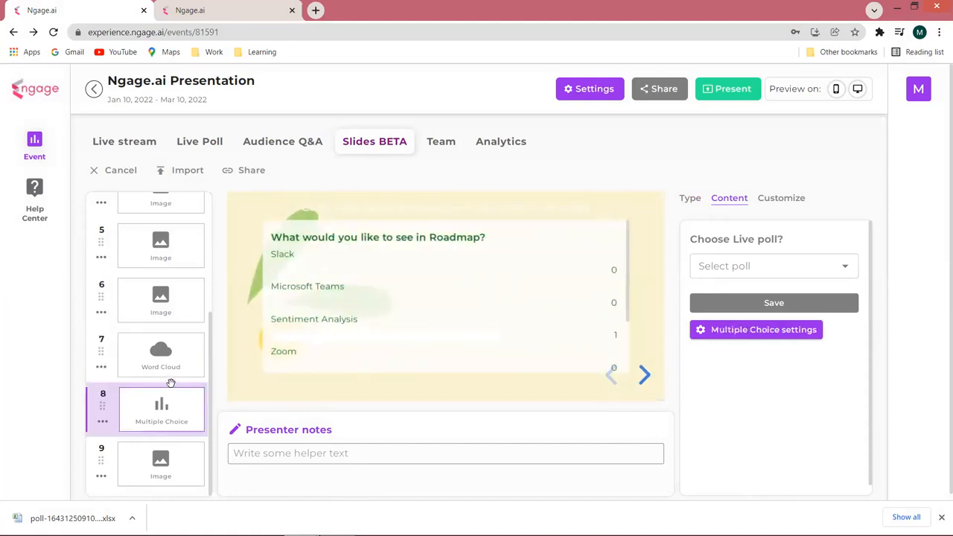
{"action": "scroll", "coordinate": [170, 382], "scroll_direction": "up", "scroll_amount": 2}
{"action": "scroll", "coordinate": [170, 383], "scroll_direction": "down", "scroll_amount": 1}
{"action": "scroll", "coordinate": [171, 382], "scroll_direction": "up", "scroll_amount": 3}
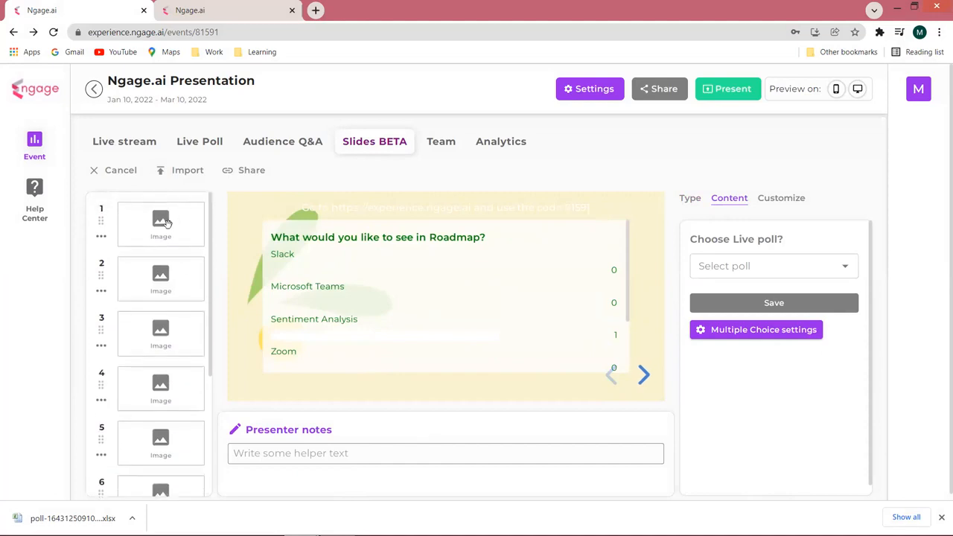
- Present the slides from slide 1, advance through to the multiple choice roadmap slide, and exit the full-screen presentation
{"action": "left_click", "coordinate": [167, 225]}
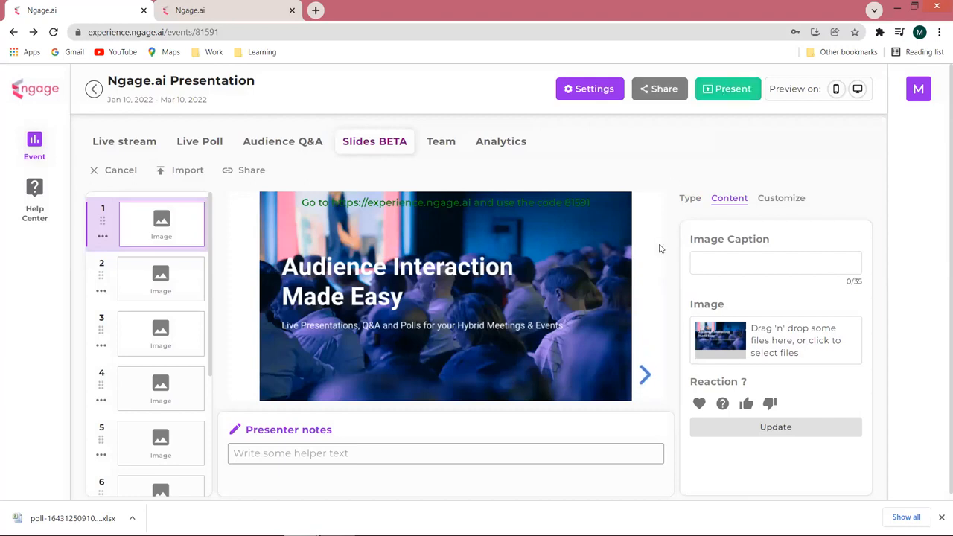
{"action": "left_click", "coordinate": [725, 103]}
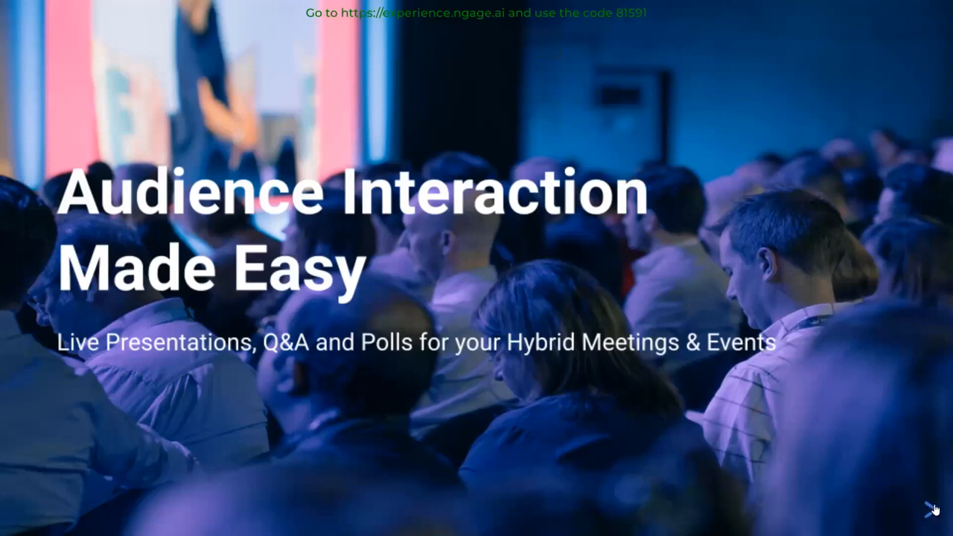
{"action": "left_click", "coordinate": [933, 509]}
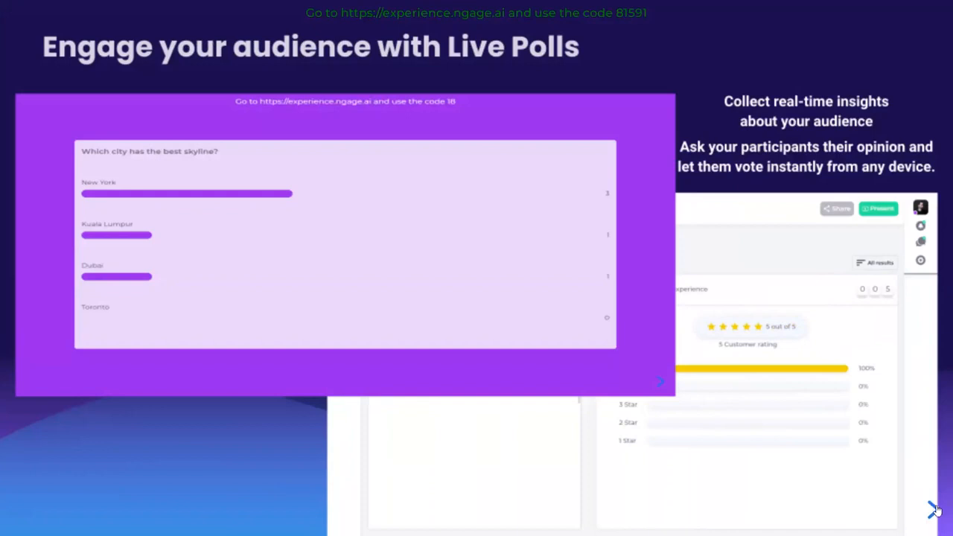
{"action": "left_click", "coordinate": [933, 510]}
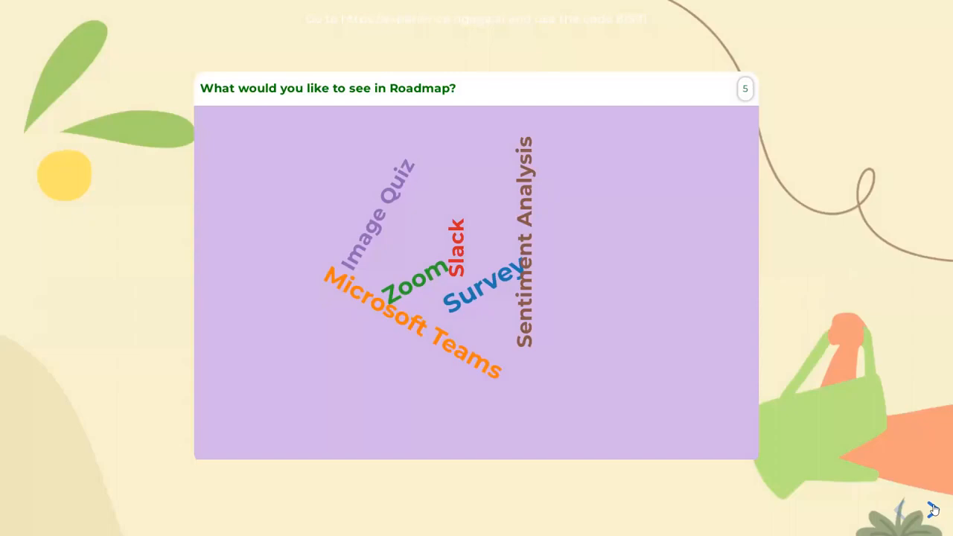
{"action": "left_click", "coordinate": [933, 510]}
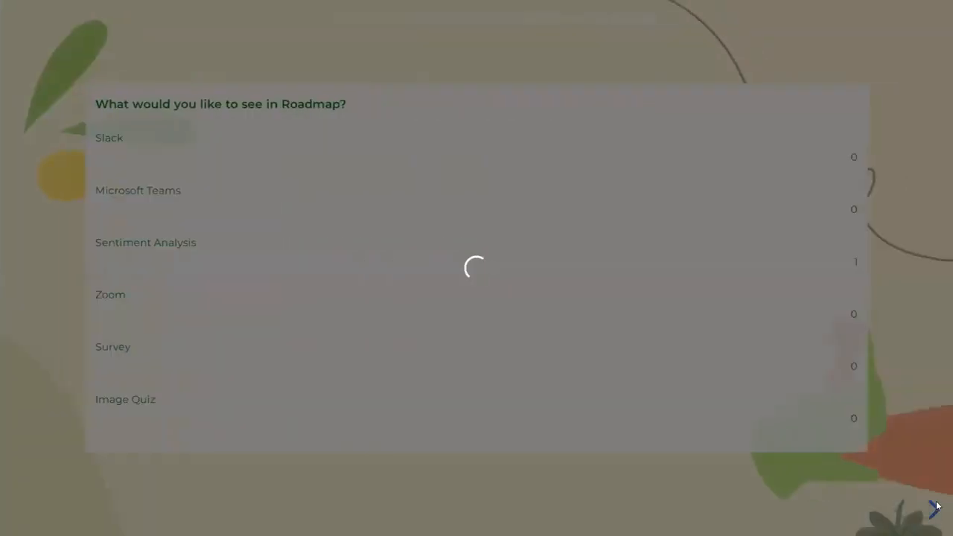
{"action": "key", "text": "Escape"}
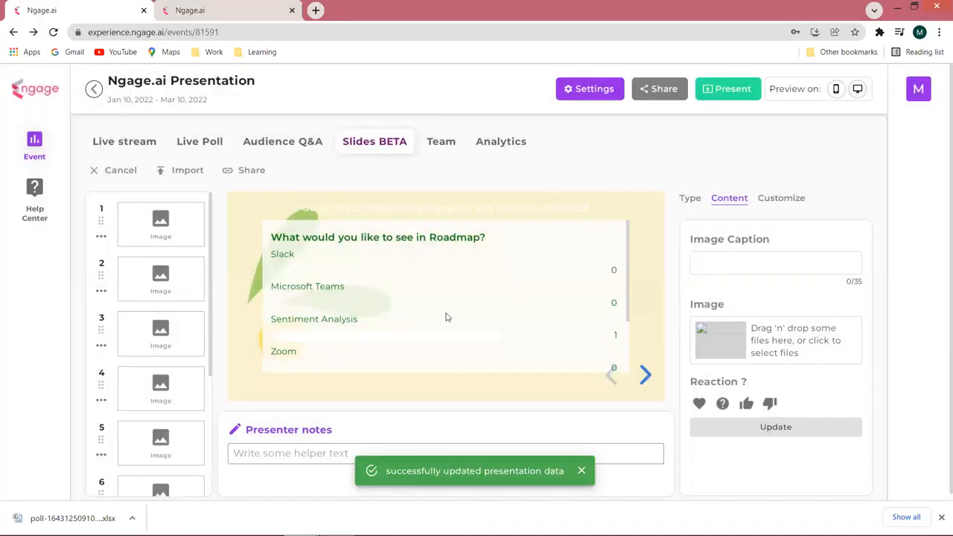
- Return to the event's live polls, start the multiple choice roadmap poll, and present it
{"action": "left_click", "coordinate": [198, 149]}
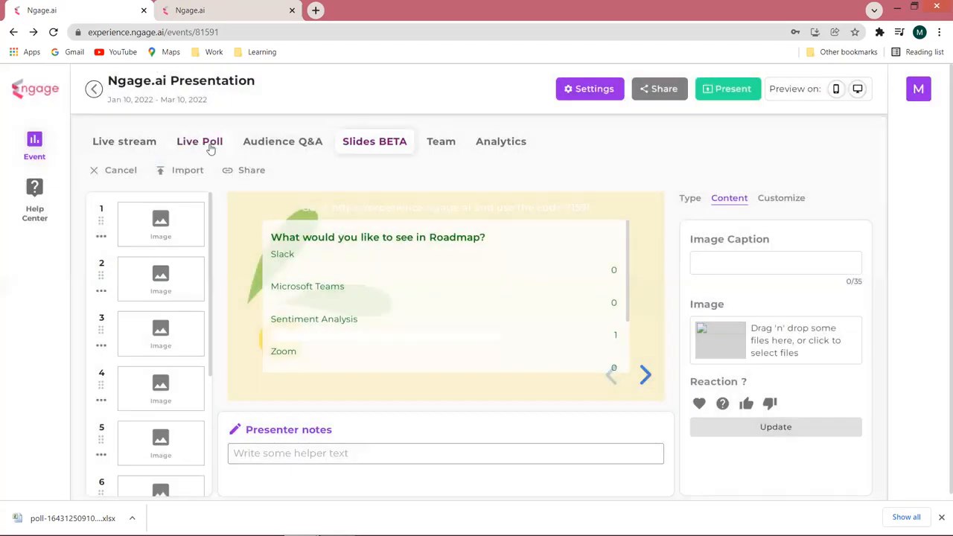
{"action": "left_click", "coordinate": [210, 149]}
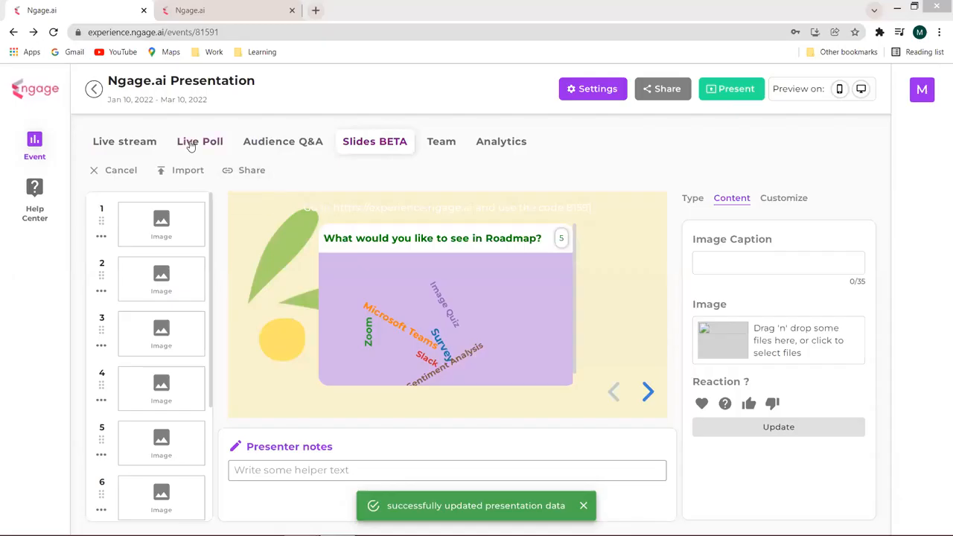
{"action": "left_click", "coordinate": [191, 146]}
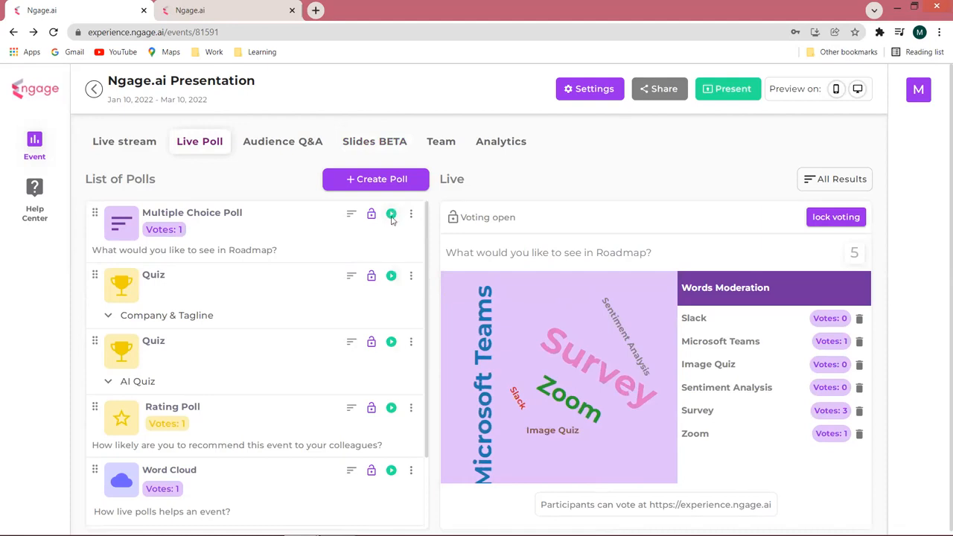
{"action": "left_click", "coordinate": [391, 214]}
{"action": "left_click", "coordinate": [732, 90]}
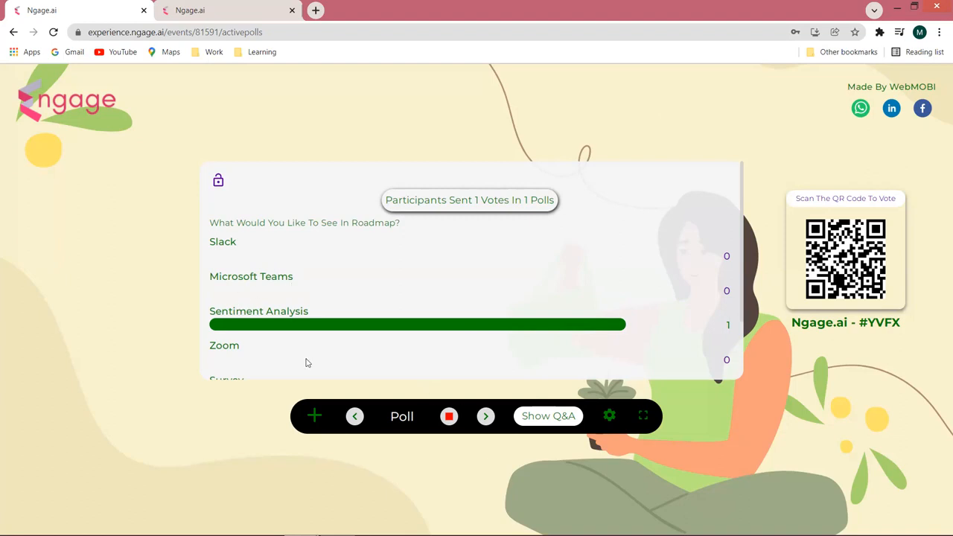
- Switch the presented activity to Quiz, advance to the "What is AI?" question, and start it
{"action": "left_click", "coordinate": [398, 419]}
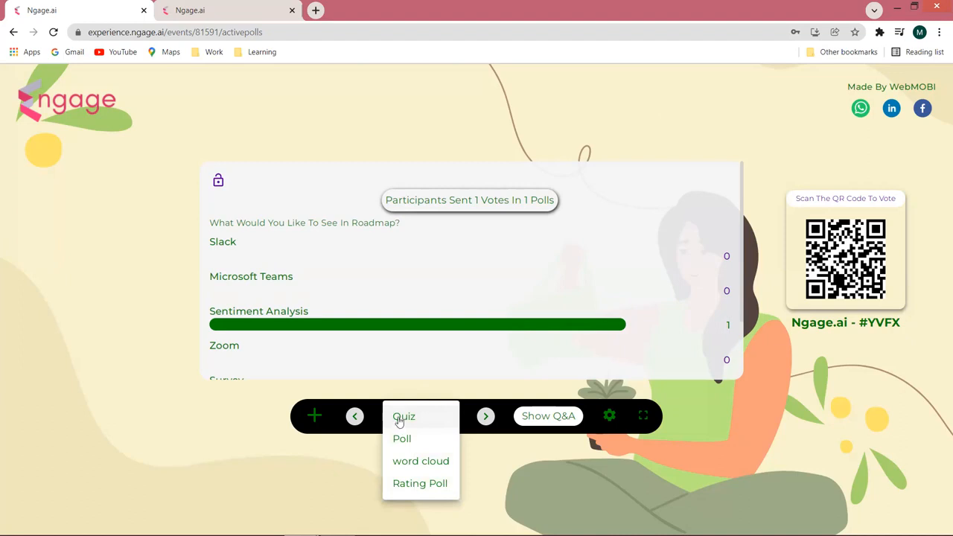
{"action": "left_click", "coordinate": [402, 414]}
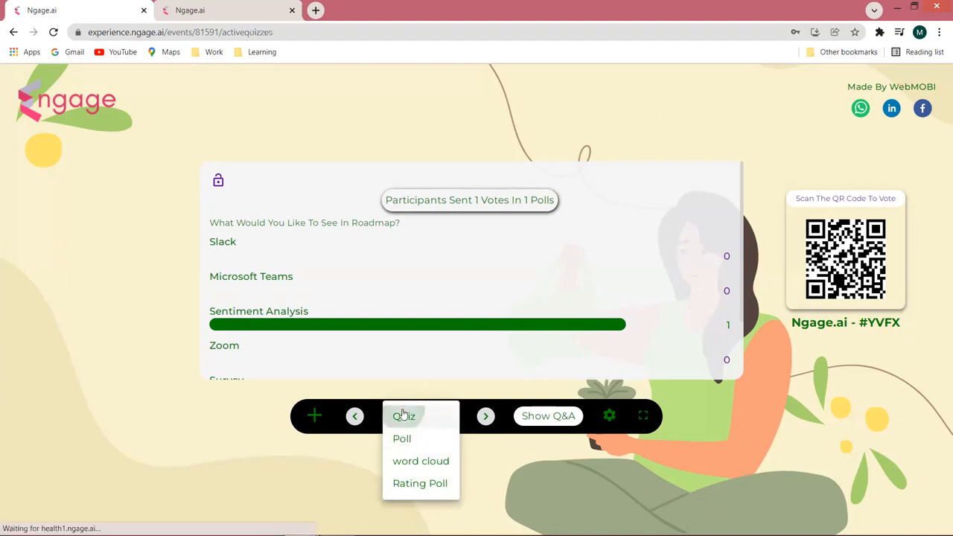
{"action": "left_click", "coordinate": [501, 417]}
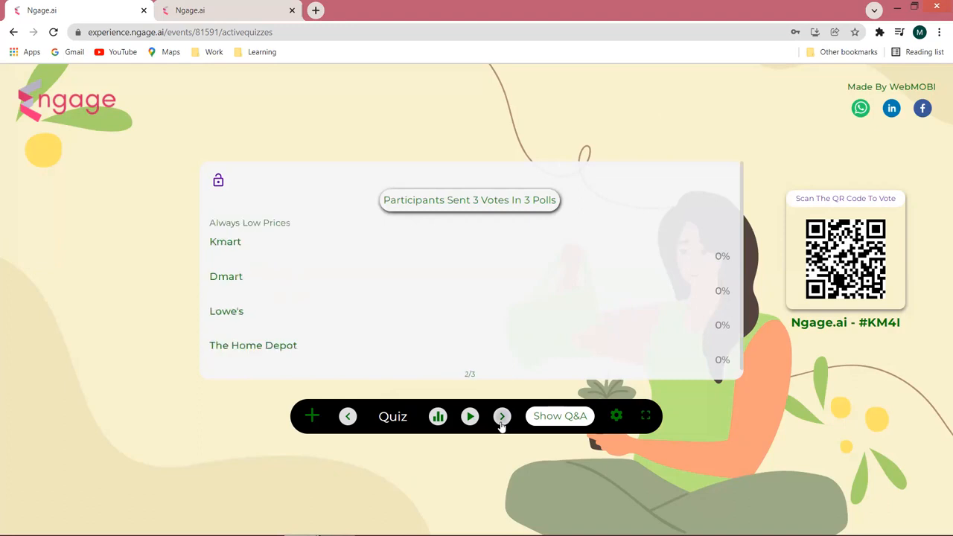
{"action": "left_click", "coordinate": [502, 416]}
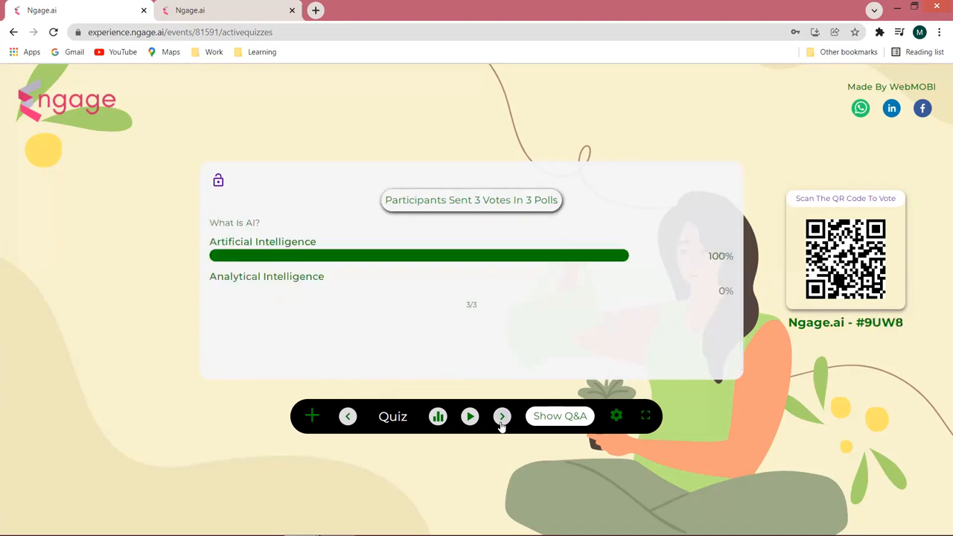
{"action": "left_click", "coordinate": [470, 416]}
- Switch the presented activity to word cloud and start the "How live polls helps an event?" poll
{"action": "left_click", "coordinate": [398, 421]}
{"action": "left_click", "coordinate": [400, 461]}
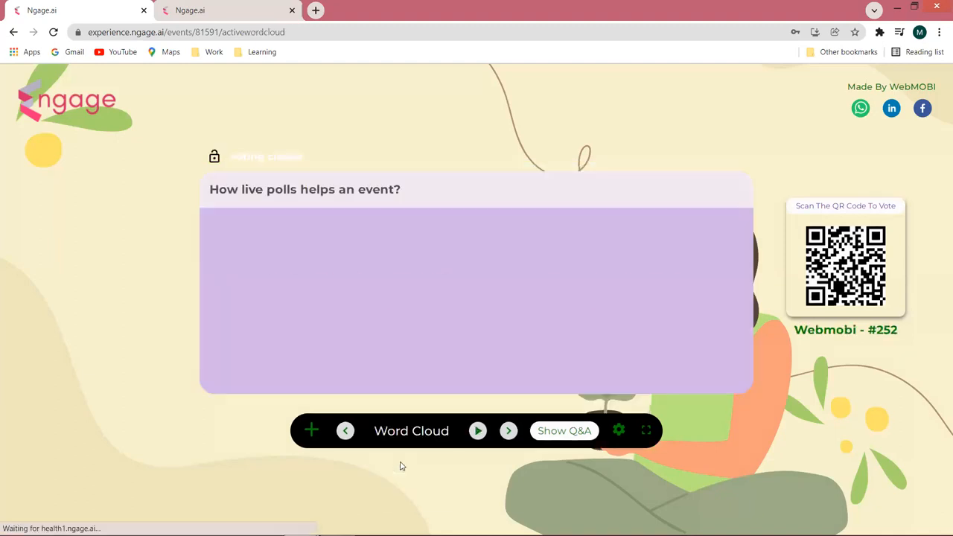
{"action": "left_click", "coordinate": [478, 432]}
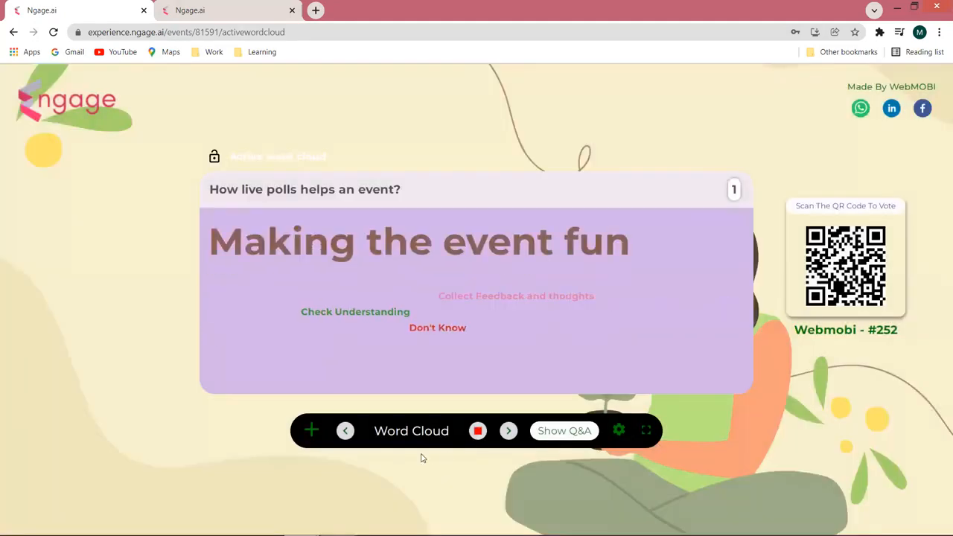
- Start adding a new poll from the presentation view
{"action": "left_click", "coordinate": [312, 432]}
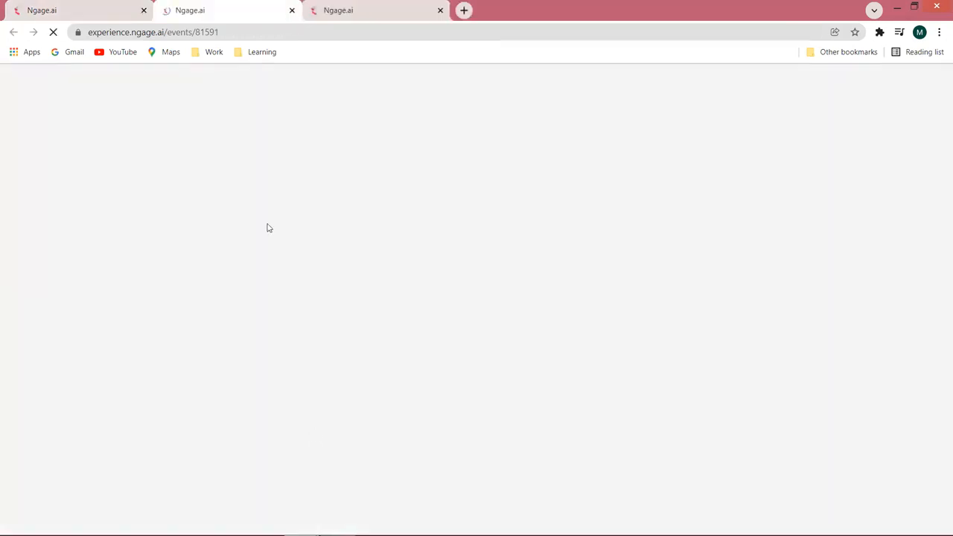